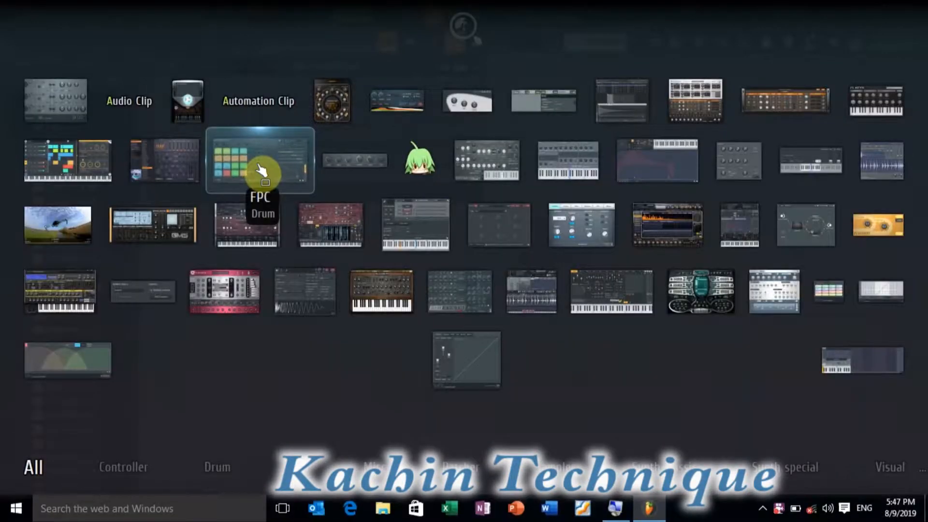
Add an FPC drum channel and move its plugin window up over the channel rack.
click(257, 163)
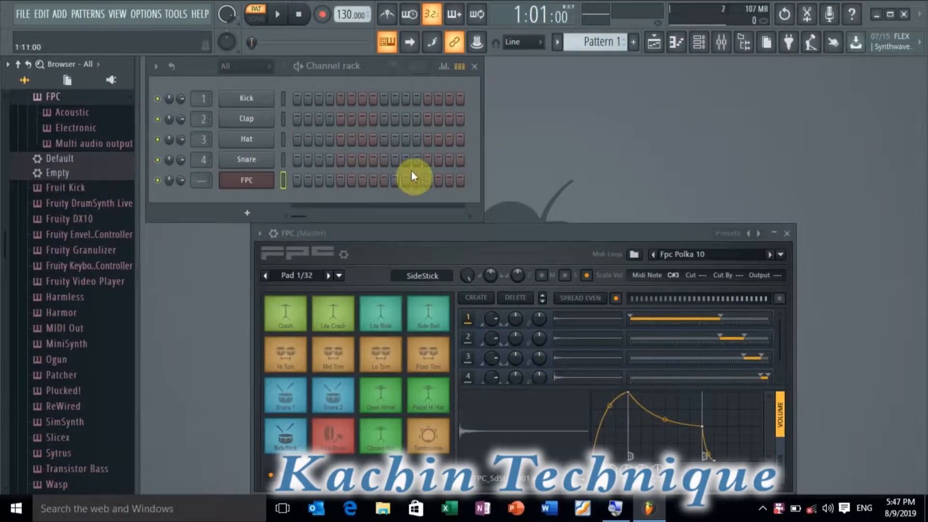
drag(532, 231, 493, 125)
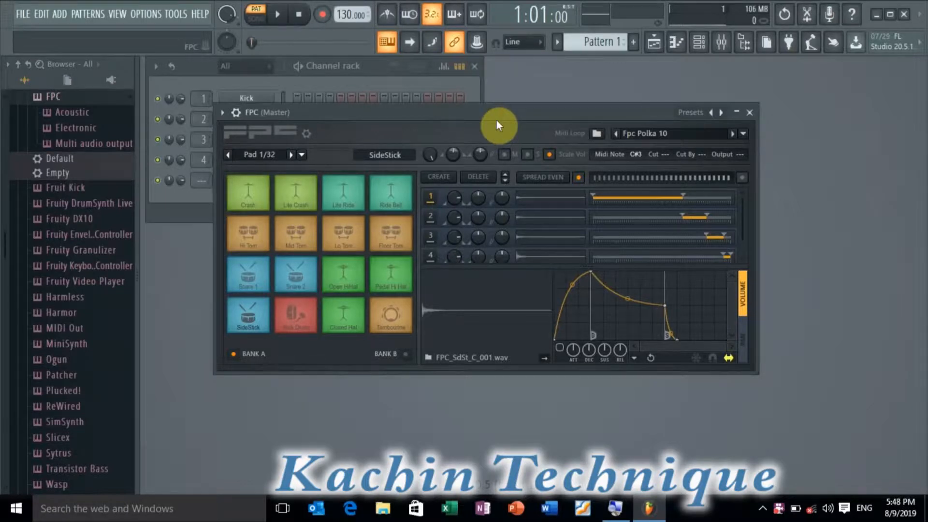
Audition the FPC drum pads, including the toms, Open HiHat, Kick Drum, Tambourine, Pedal Hi Hat, Ride Bell, Lite Ride and Lite Crash.
click(263, 234)
click(300, 237)
click(332, 280)
click(310, 311)
click(382, 317)
click(385, 268)
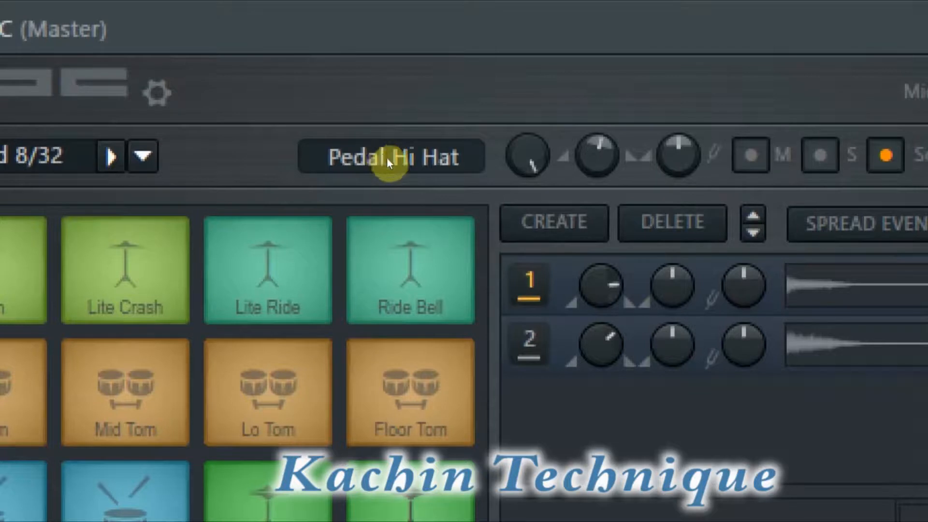
click(394, 222)
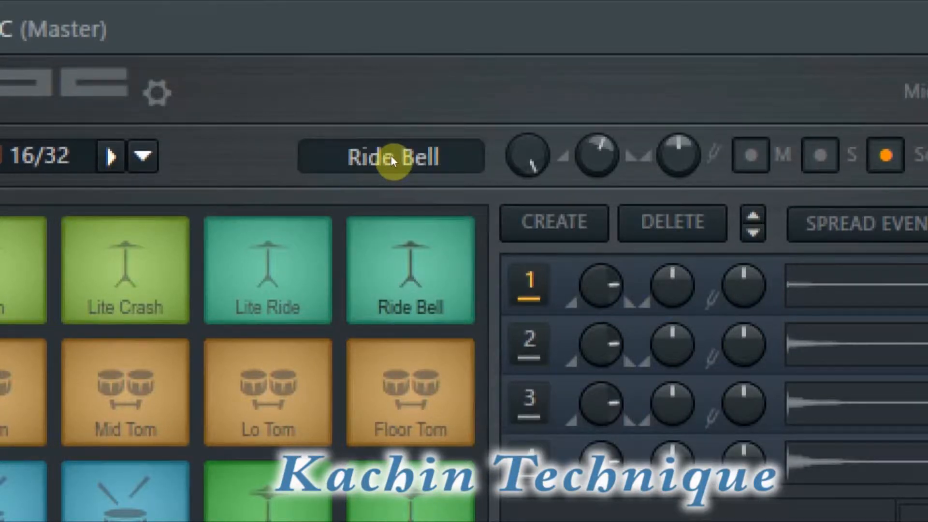
click(338, 196)
click(307, 195)
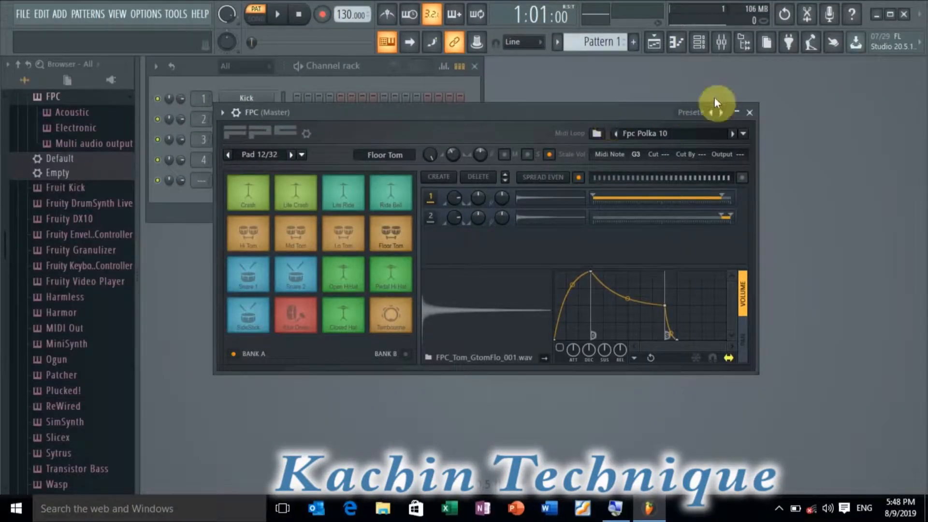
Minimize the FPC window and open the FPC channel's piano roll maximized.
click(736, 112)
right_click(269, 180)
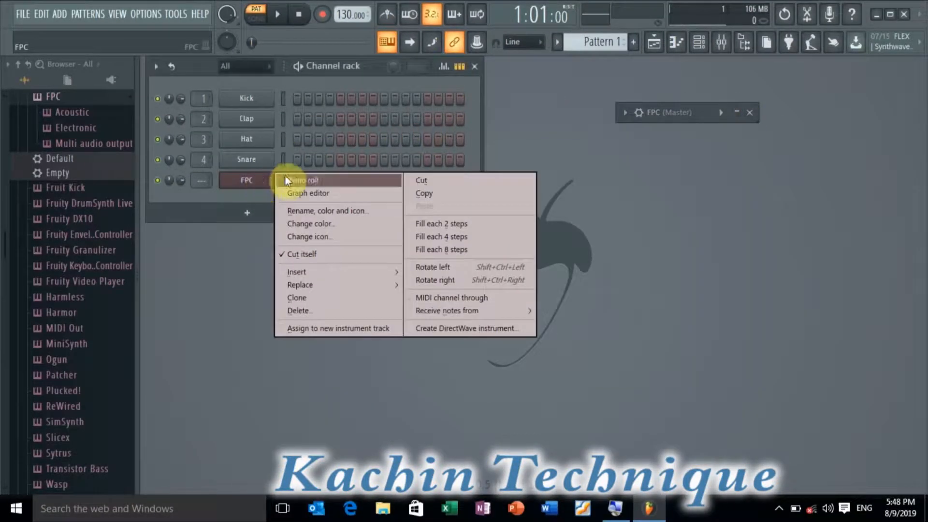
click(300, 177)
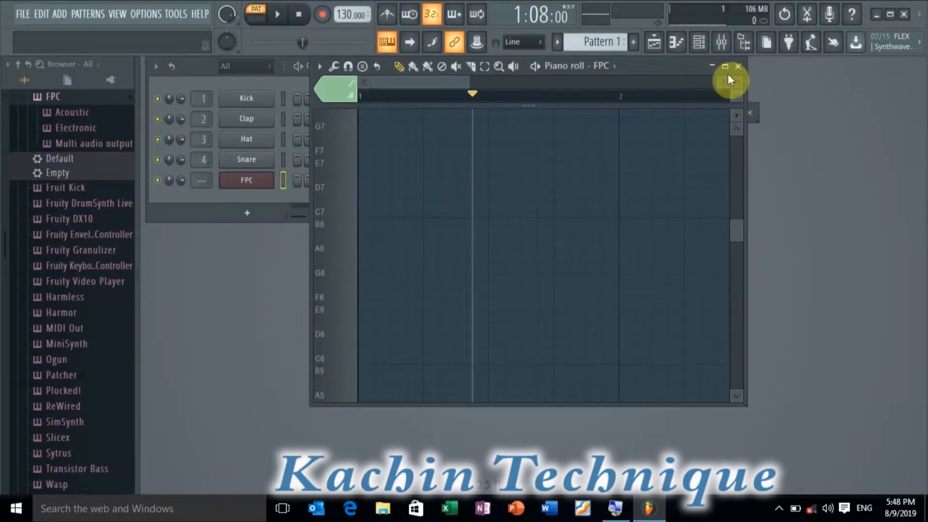
click(726, 67)
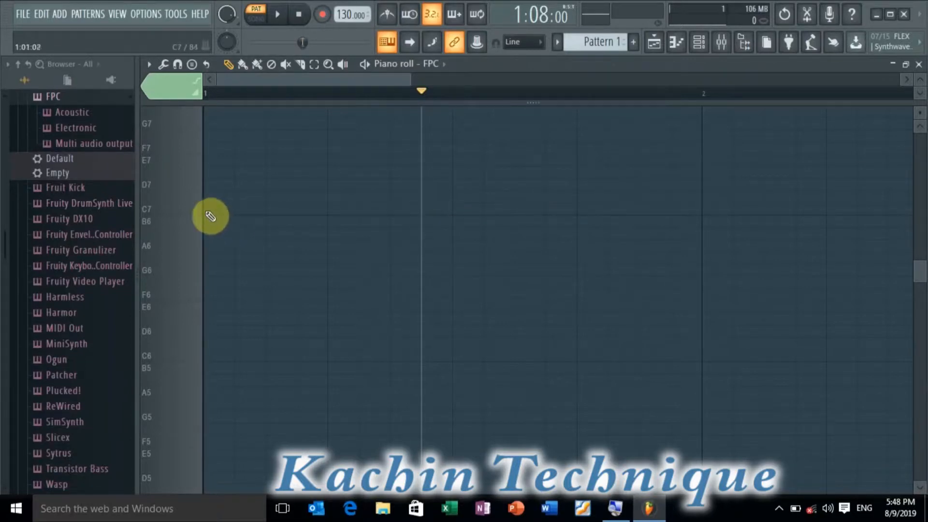
Enter one-bar notes on the Tambourine, Snare 1 and Kick Drum rows in bar 1, and play the pattern.
scroll(178, 245, down, 6)
scroll(176, 248, down, 3)
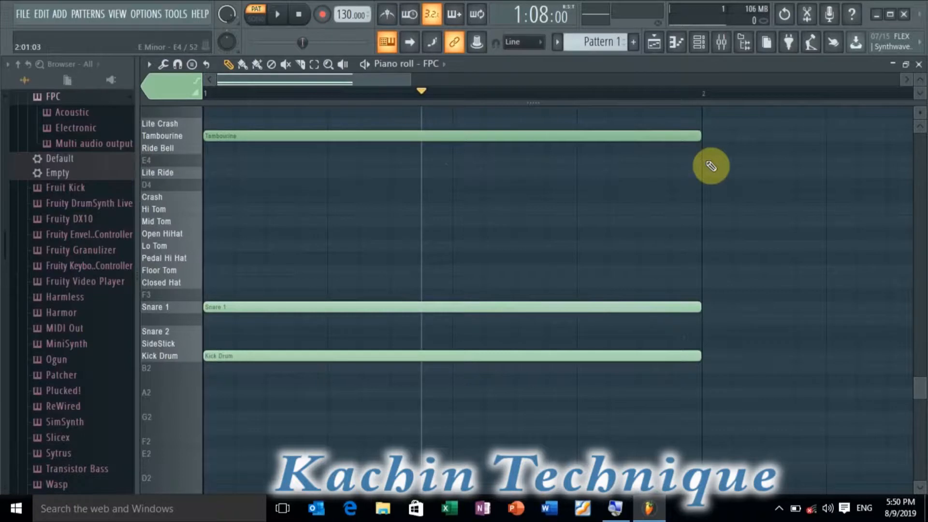
scroll(711, 166, down, 3)
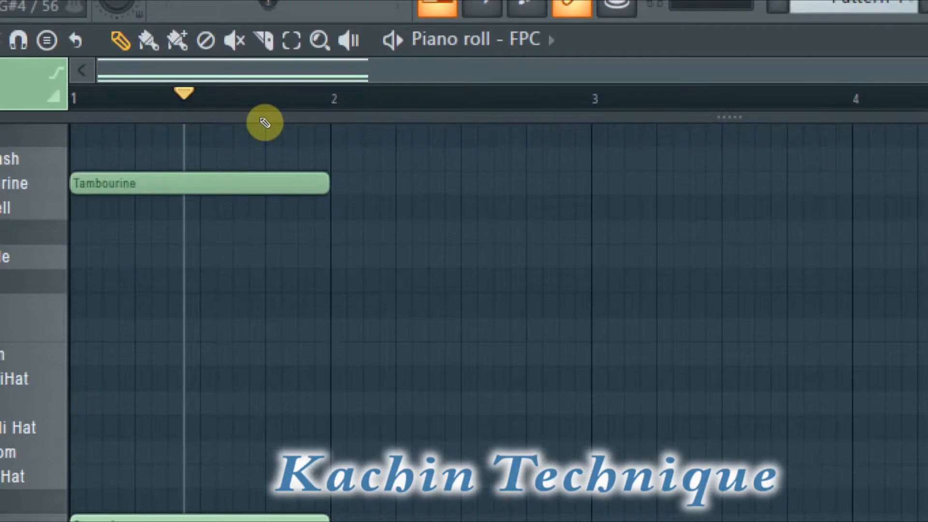
key(space)
key(space)
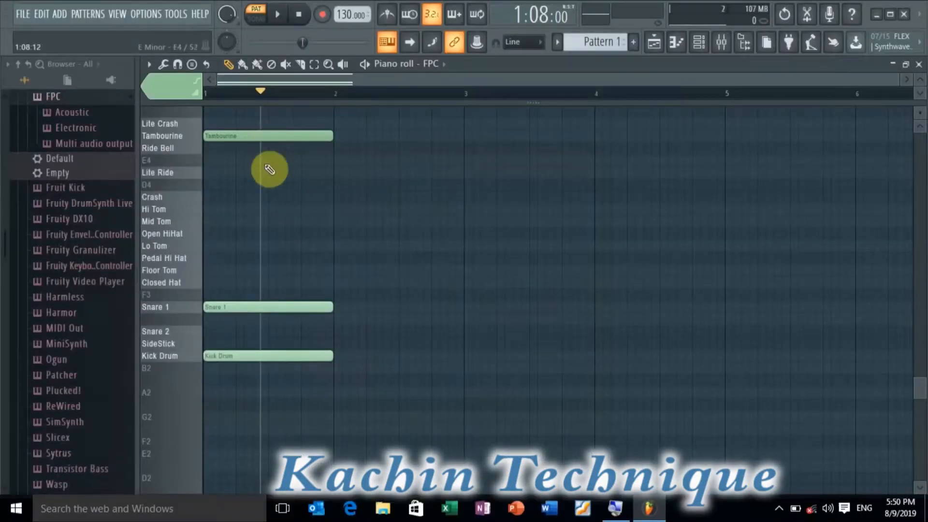
click(252, 137)
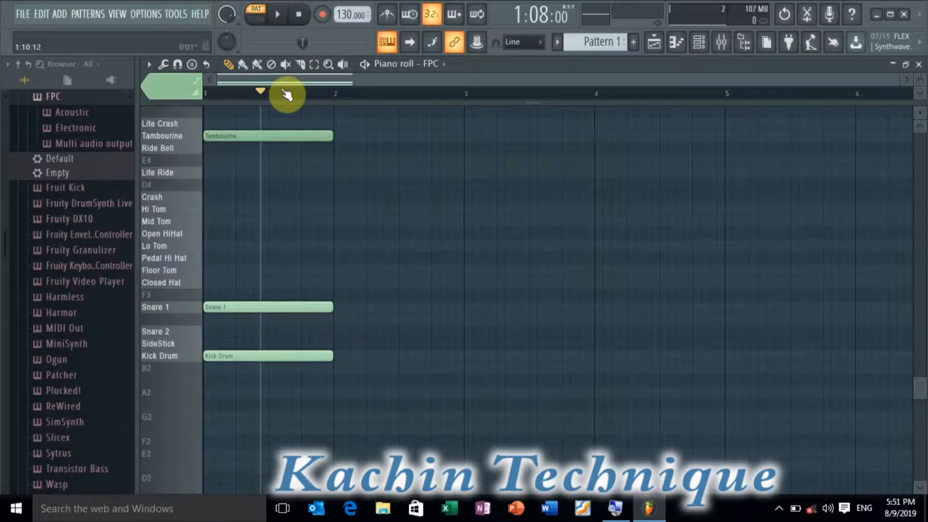
Slice the one-bar Tambourine, Snare 1 and Kick Drum notes into four equal beats each, and play the pattern.
scroll(287, 95, up, 2)
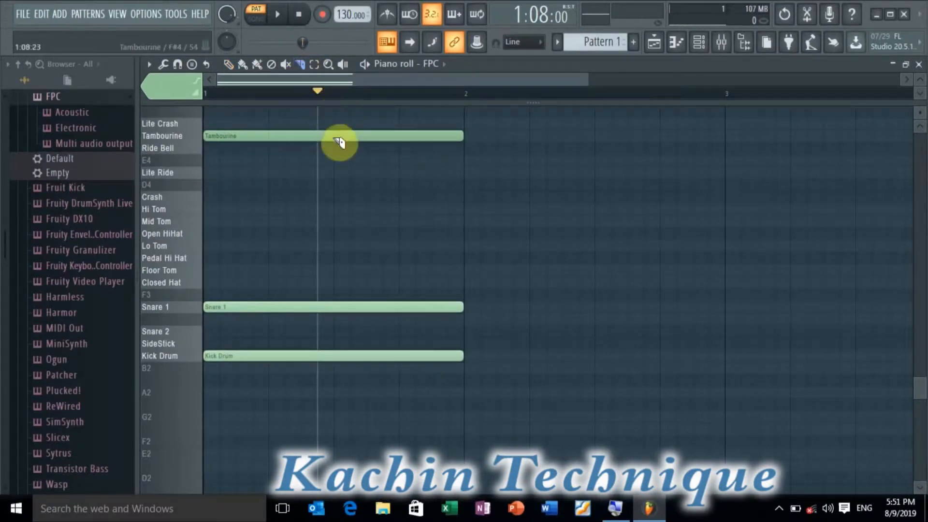
drag(339, 140, 338, 383)
drag(399, 129, 410, 382)
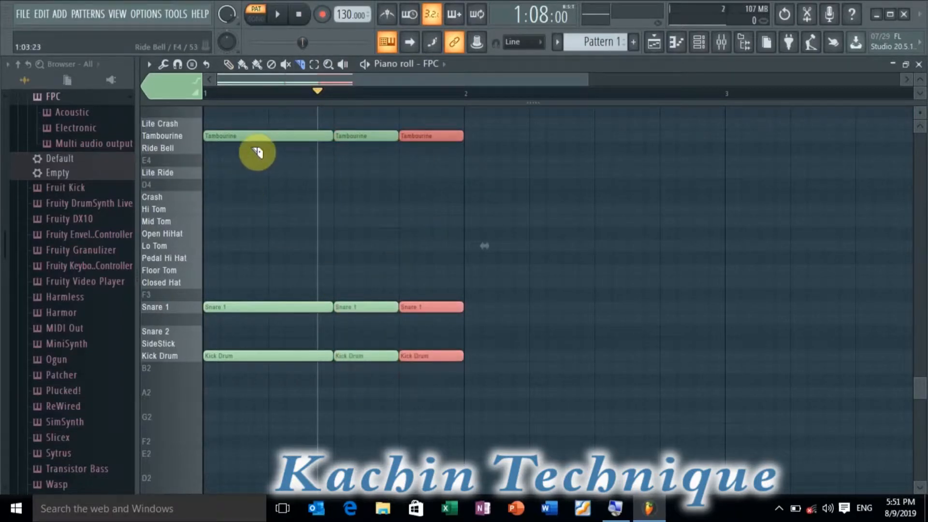
drag(279, 126, 275, 354)
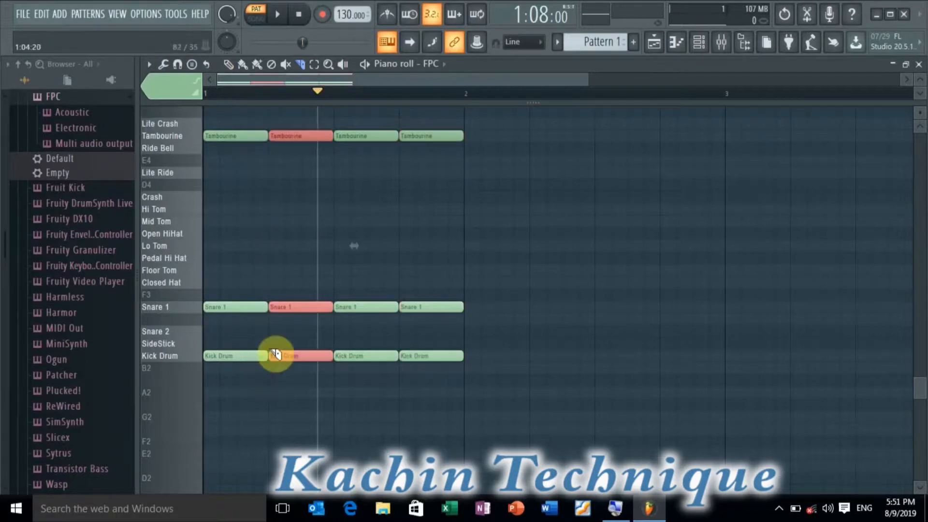
click(346, 198)
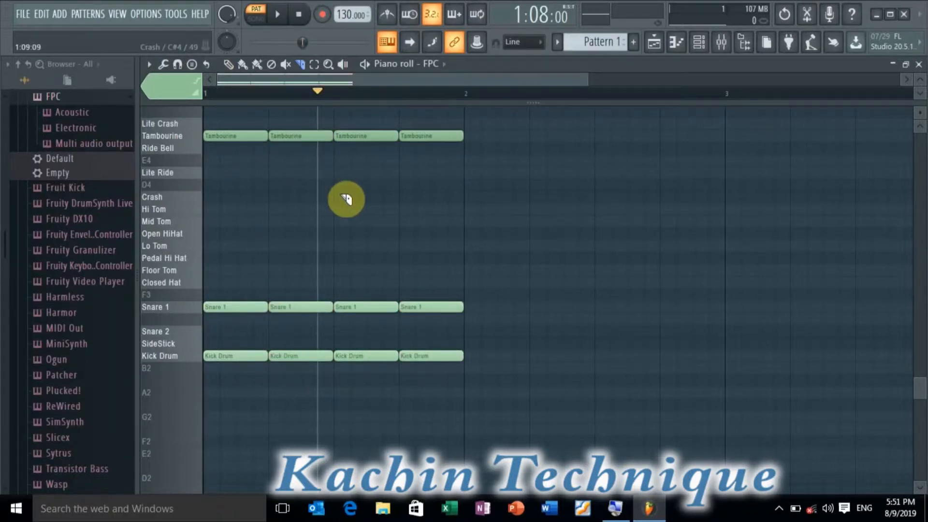
key(space)
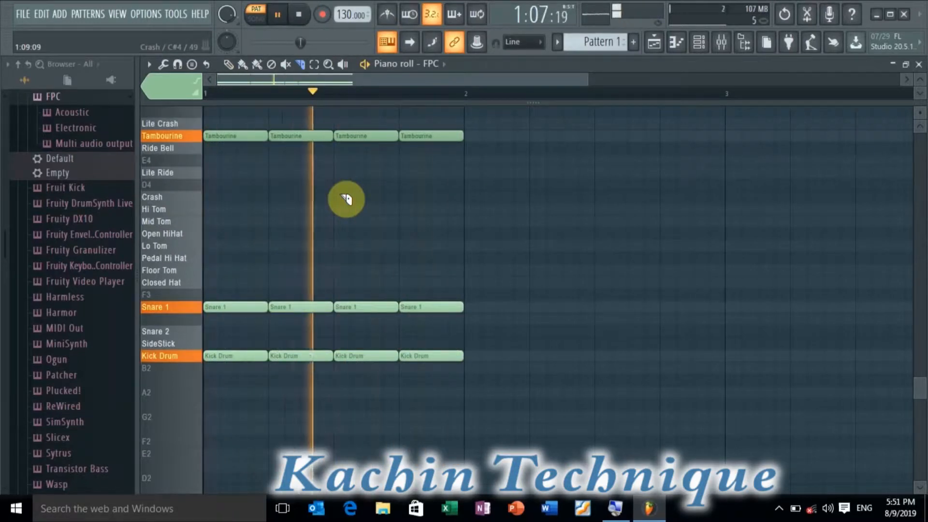
key(space)
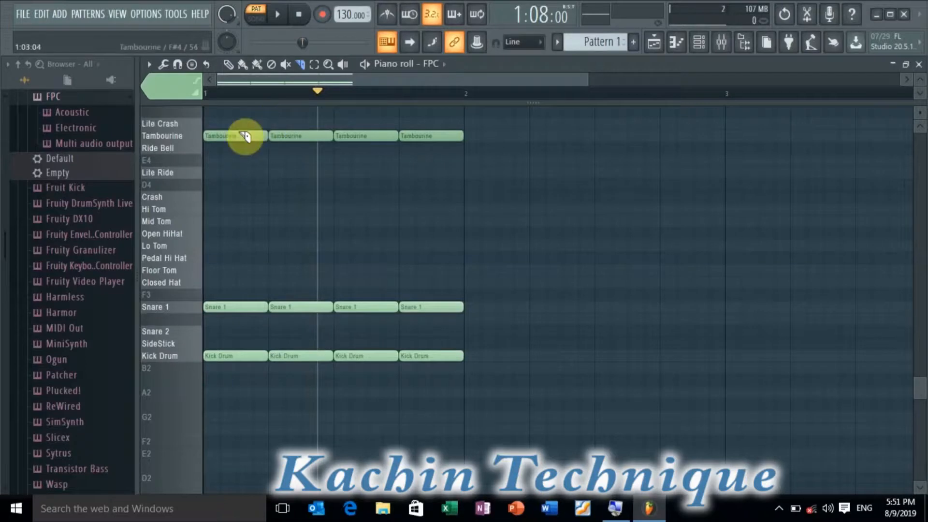
Slice each of the four Snare 1 notes in half to make eight equal notes, and play the pattern.
drag(254, 290, 245, 322)
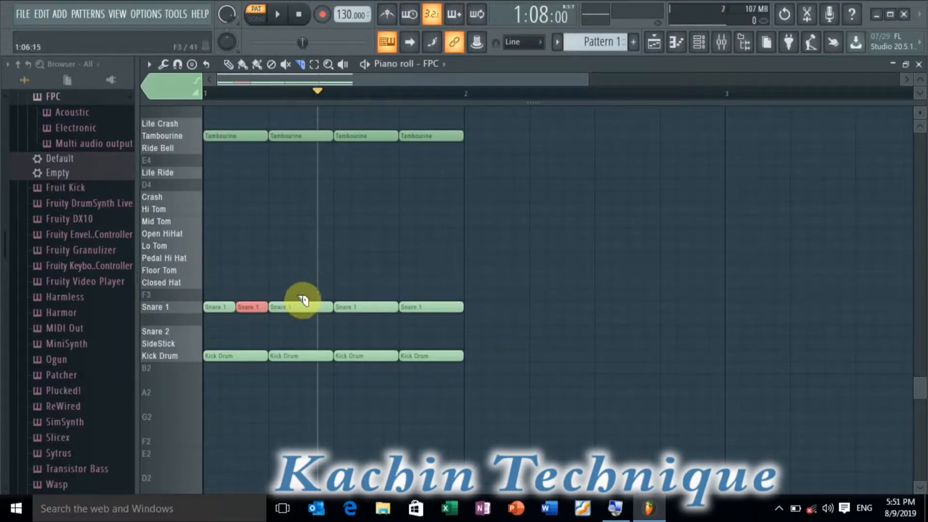
drag(301, 304, 300, 341)
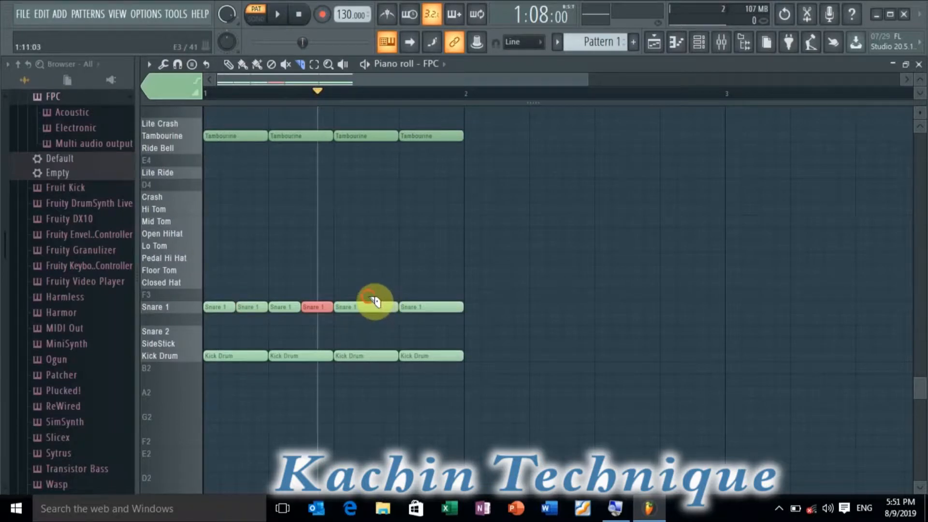
drag(375, 302, 375, 338)
drag(437, 304, 436, 336)
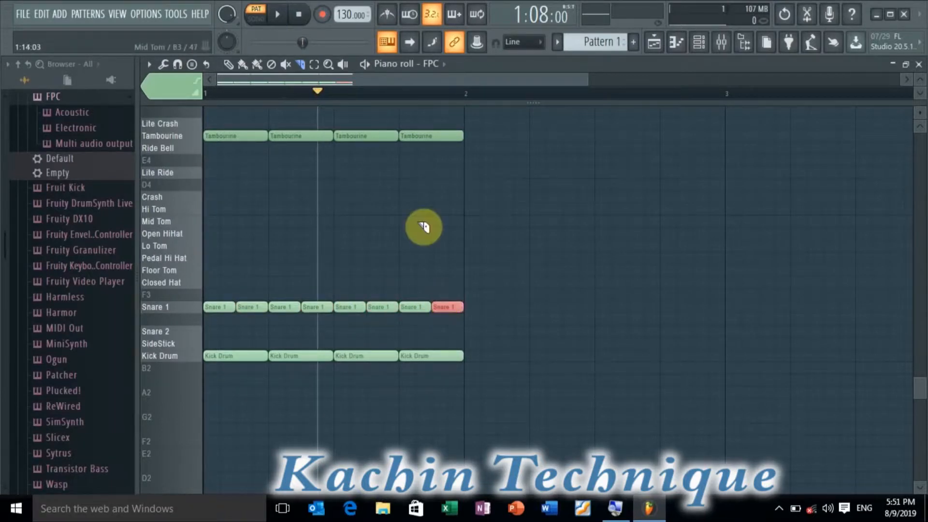
key(space)
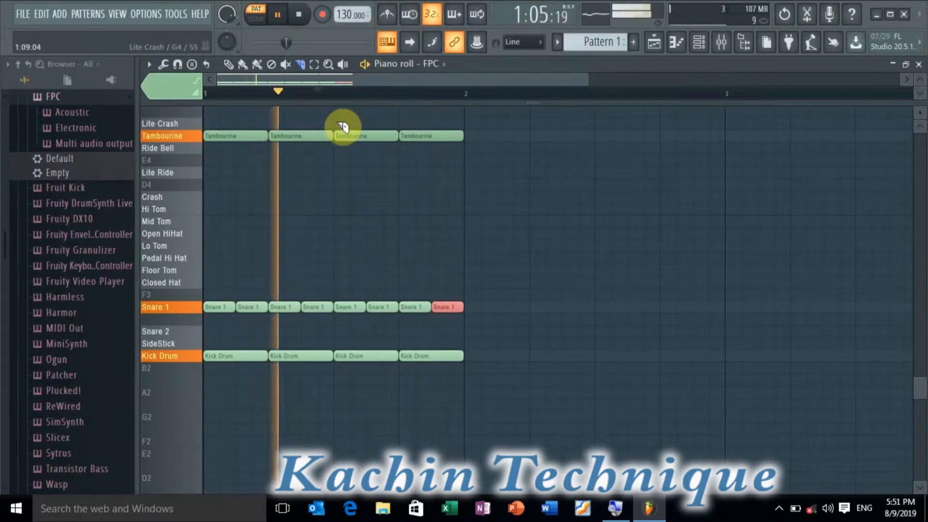
key(space)
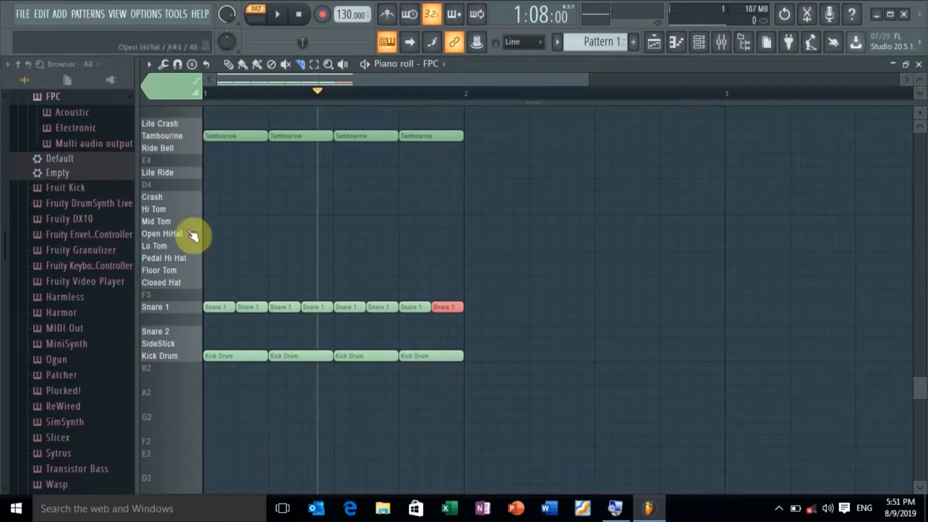
Slice the first Tambourine note into four short notes and delete every Tambourine note after the third.
click(181, 139)
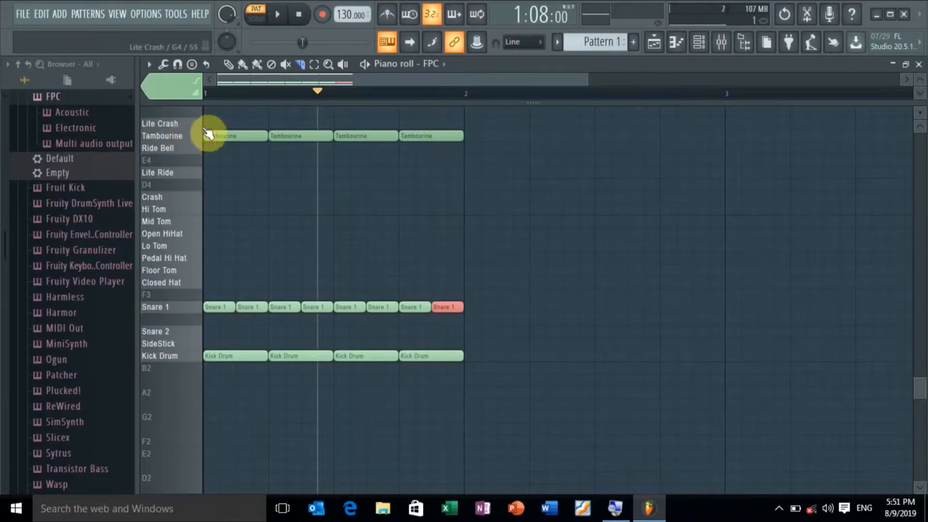
drag(218, 128, 253, 152)
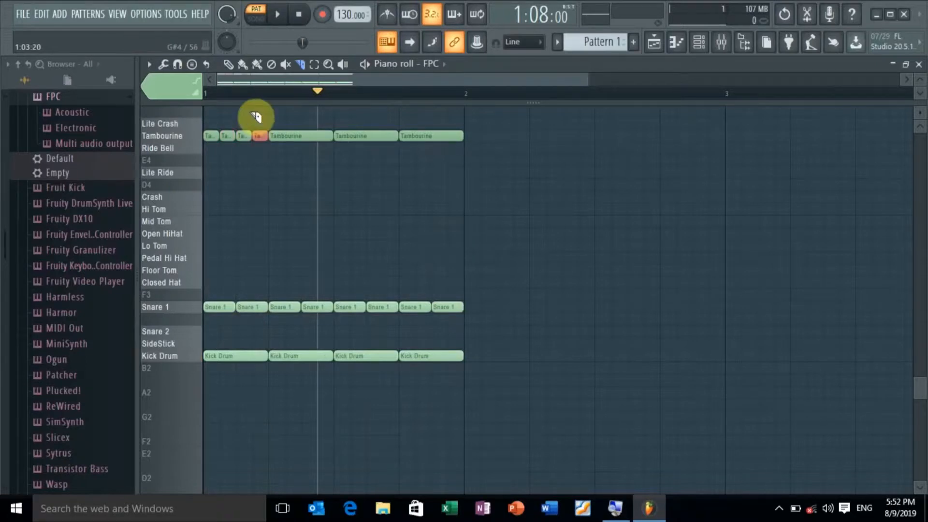
click(272, 64)
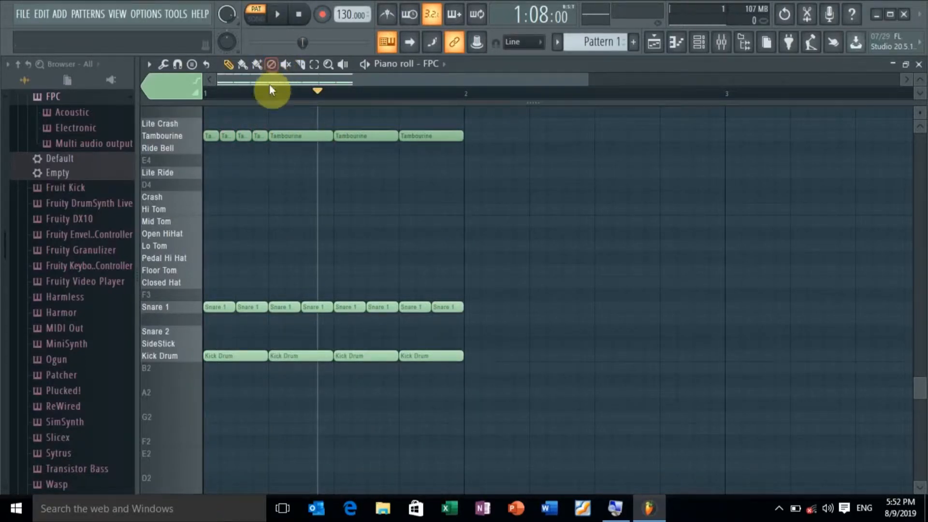
click(314, 65)
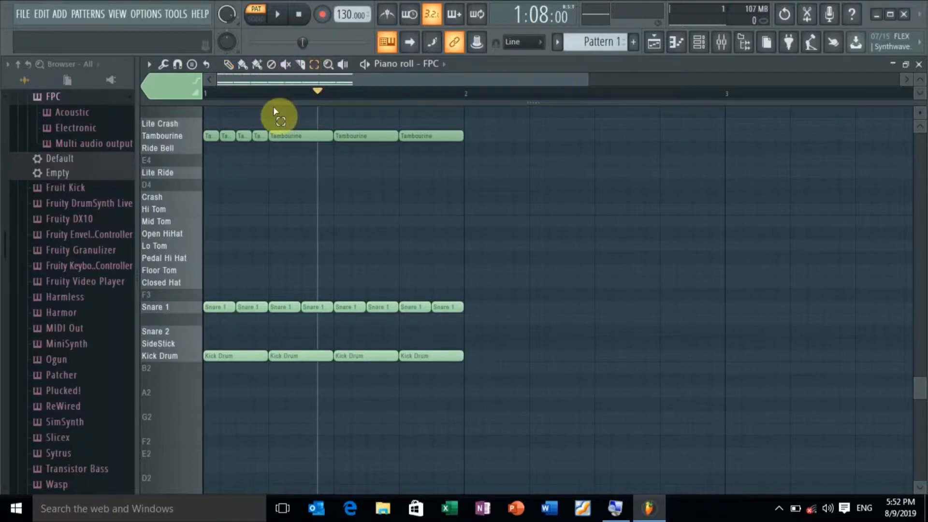
drag(256, 120, 461, 175)
key(Delete)
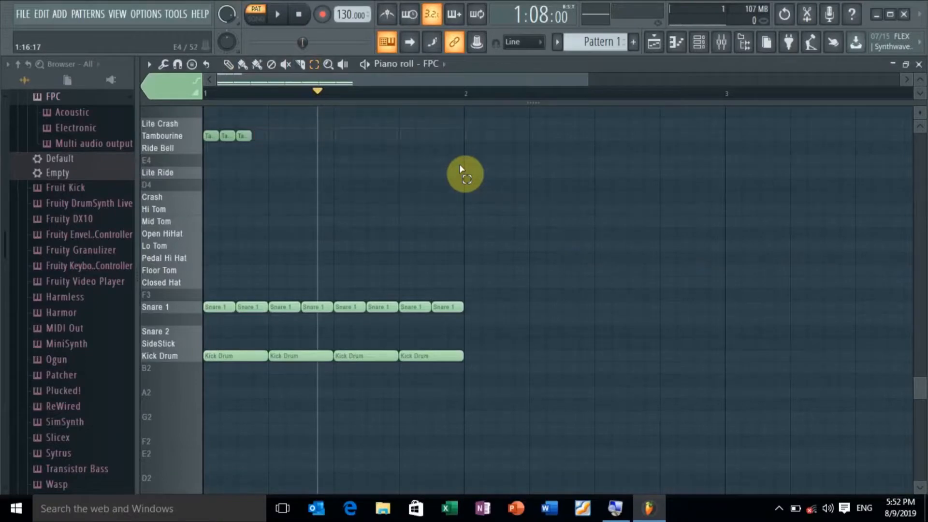
Paint short Tambourine notes of the same length through the rest of bar 1, and play the pattern.
click(243, 65)
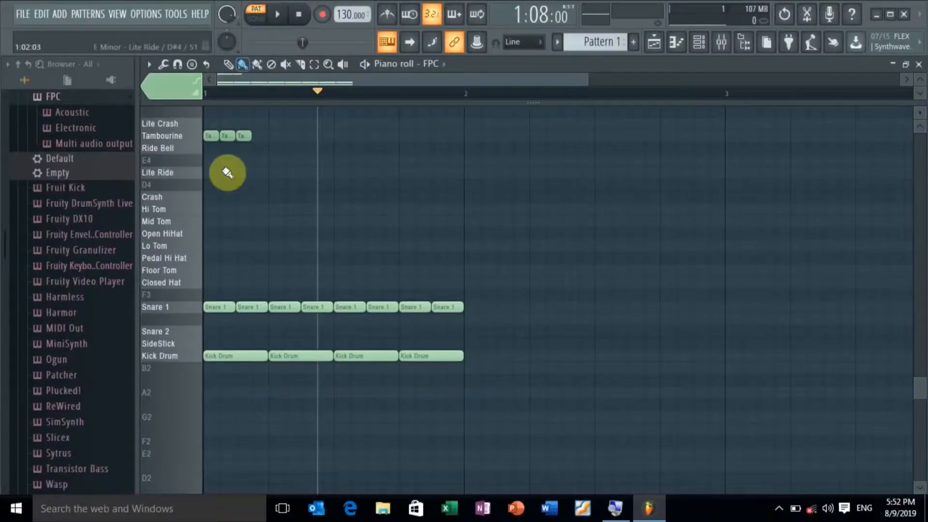
click(243, 134)
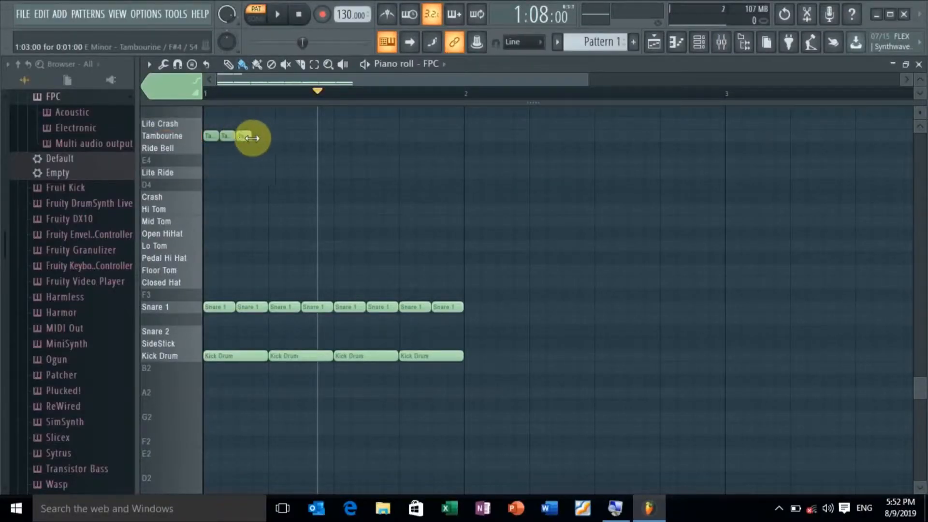
drag(259, 137, 433, 154)
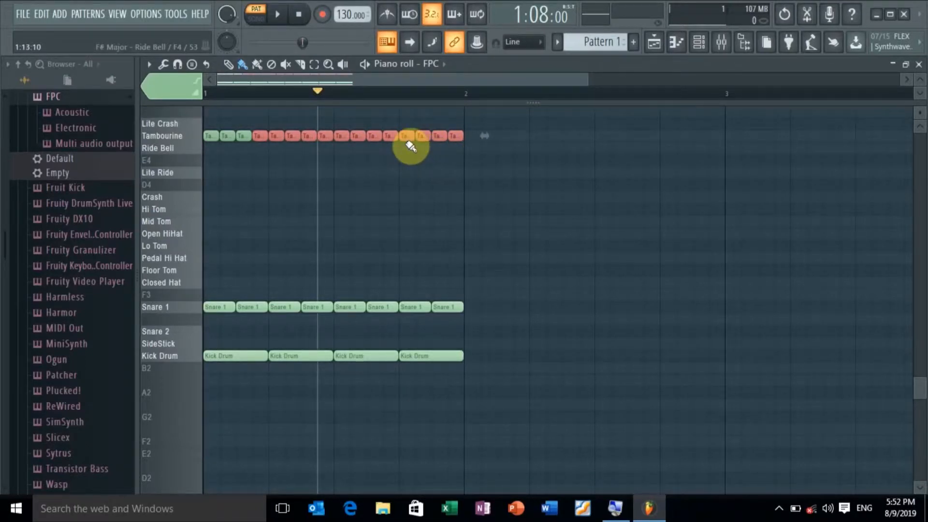
key(space)
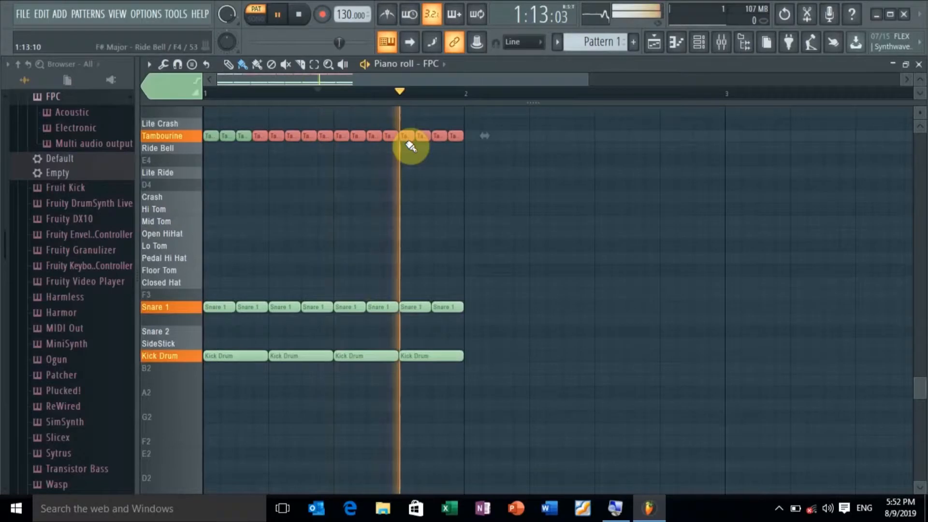
key(ctrl+d)
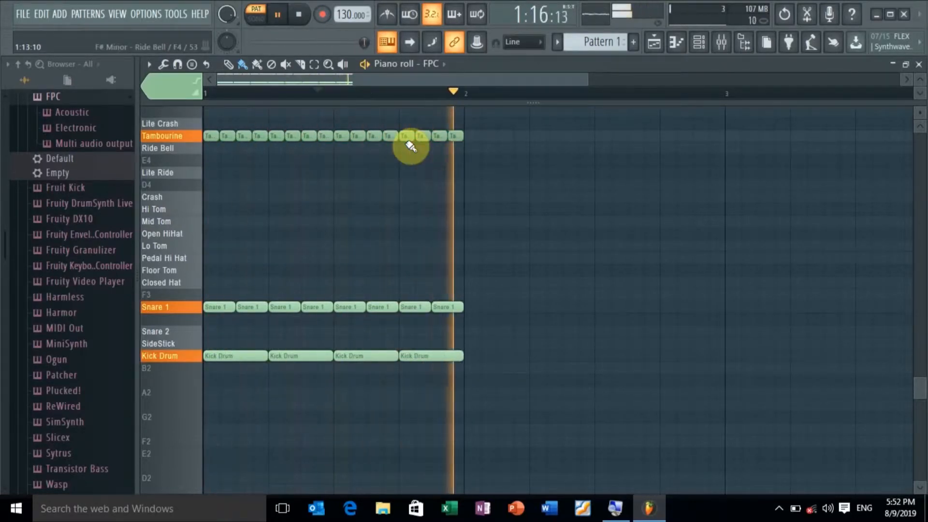
key(space)
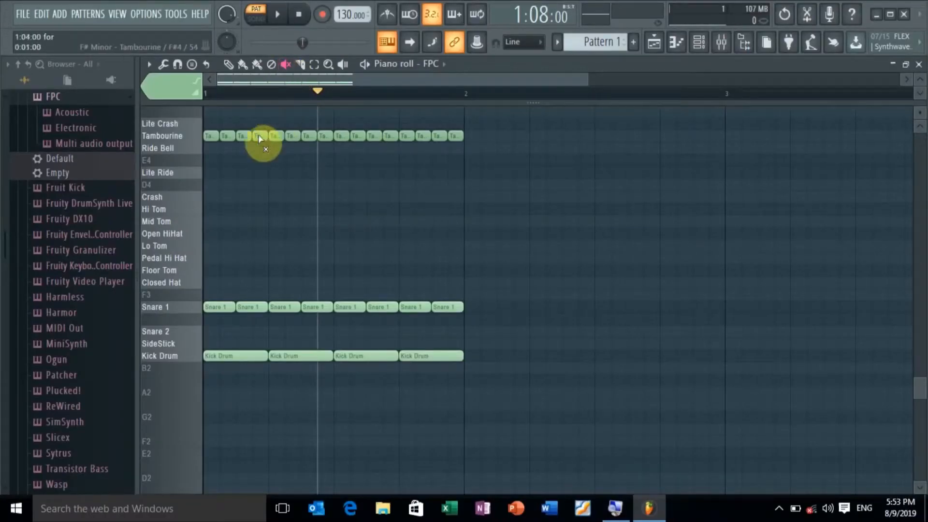
Mute the third Tambourine note in bar 1.
click(242, 135)
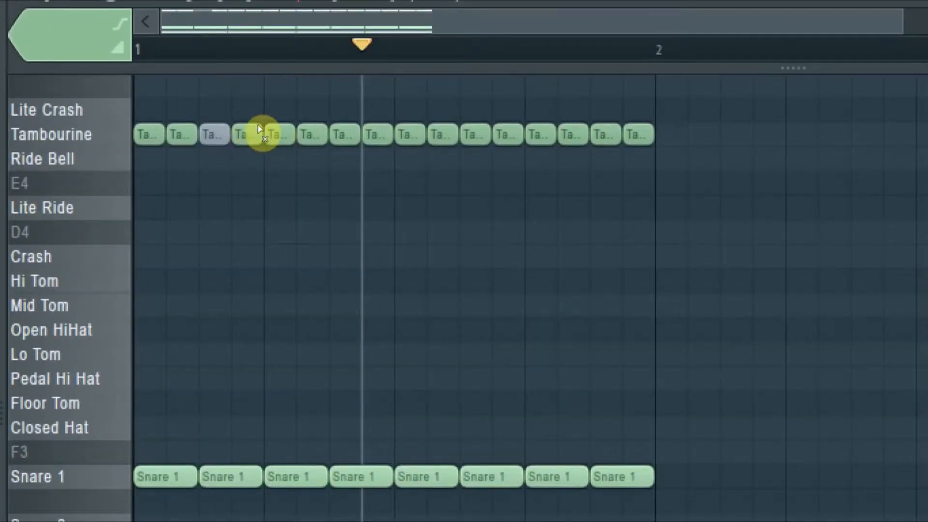
Mute the fifth, seventh, tenth, eleventh and fourteenth Tambourine notes in bar 1.
click(290, 136)
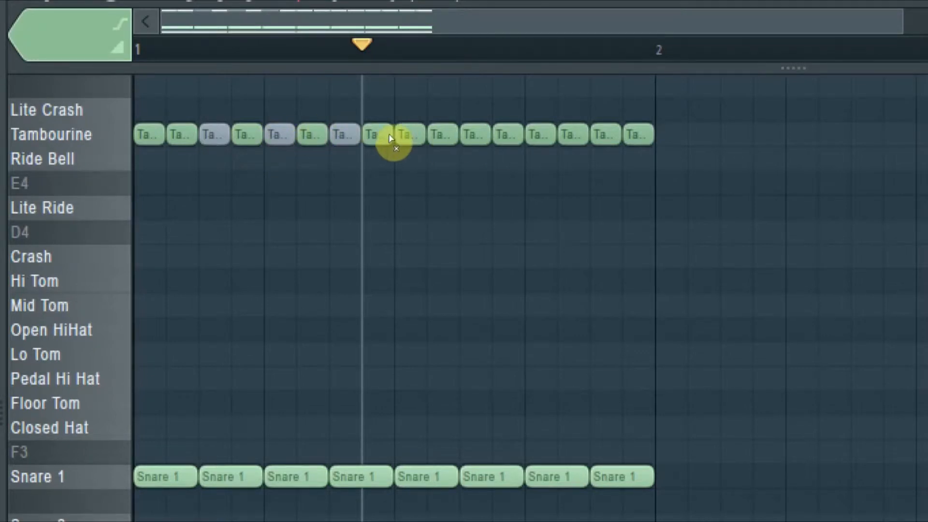
click(353, 137)
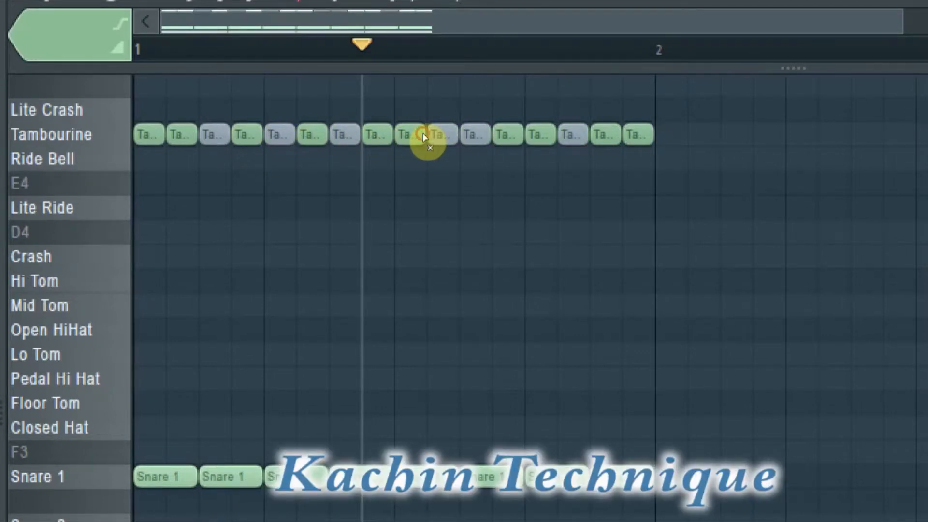
Mute the first, second, fourth and fifth Snare 1 notes and the second and fourth Kick Drum notes.
scroll(407, 172, down, 3)
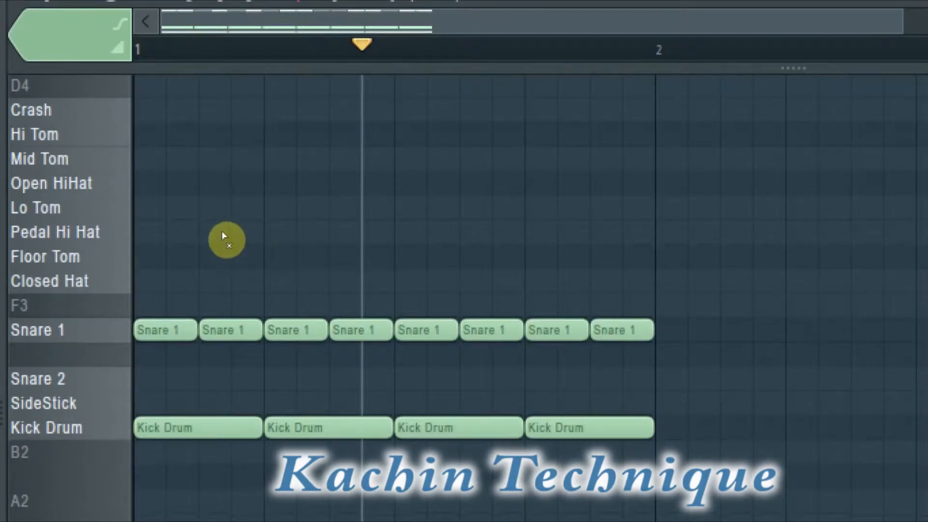
click(232, 330)
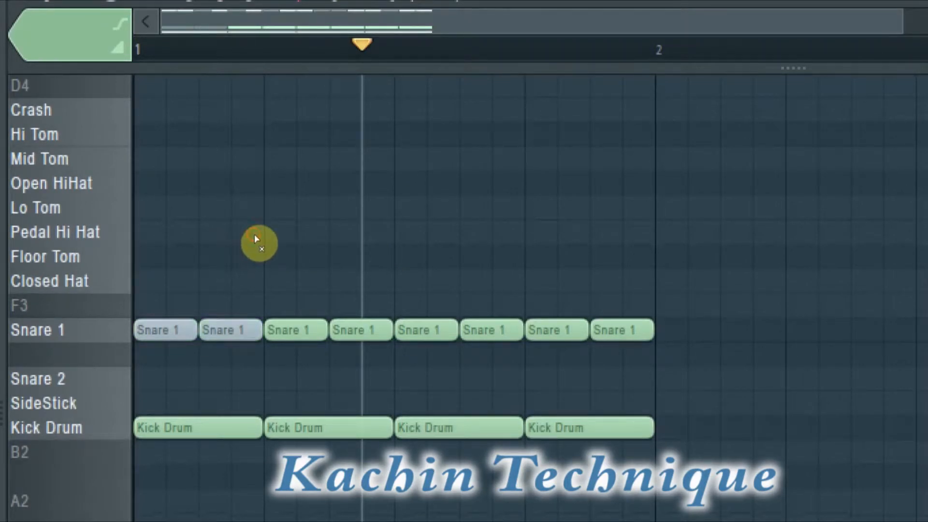
click(360, 330)
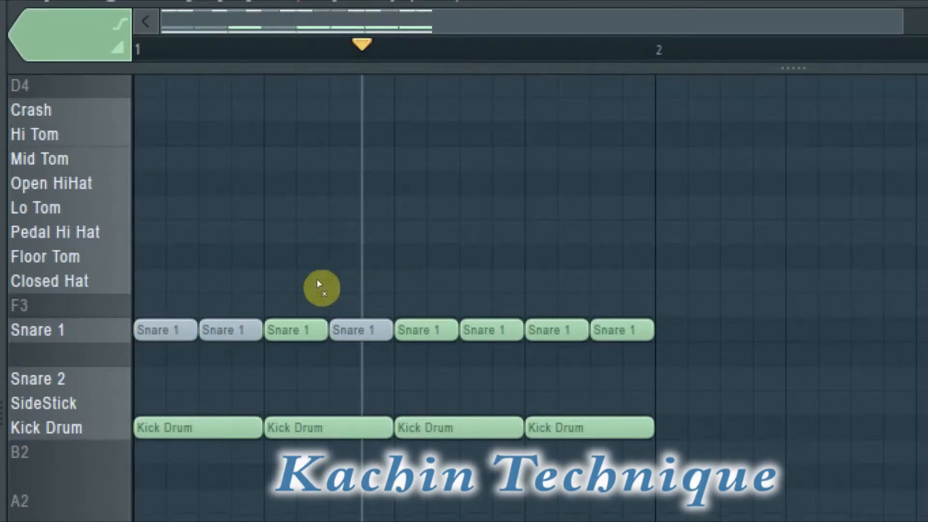
click(302, 428)
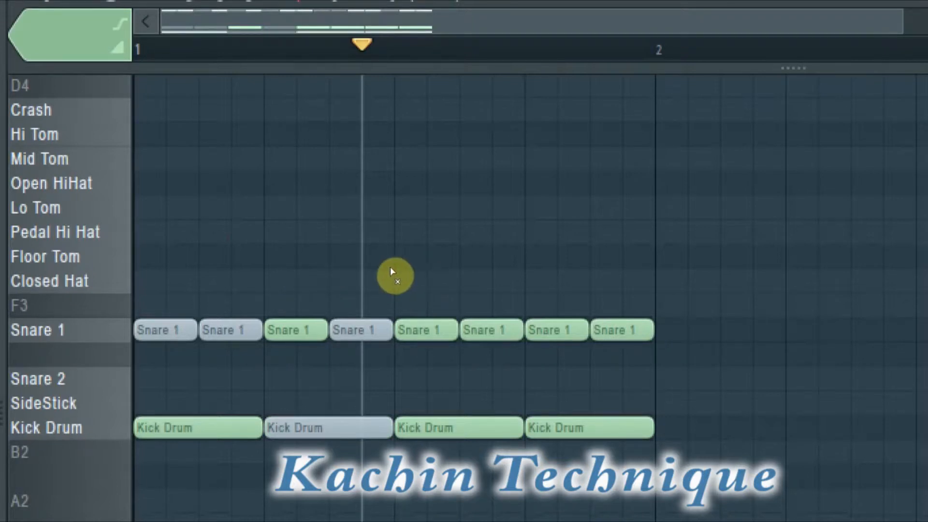
click(491, 330)
click(425, 330)
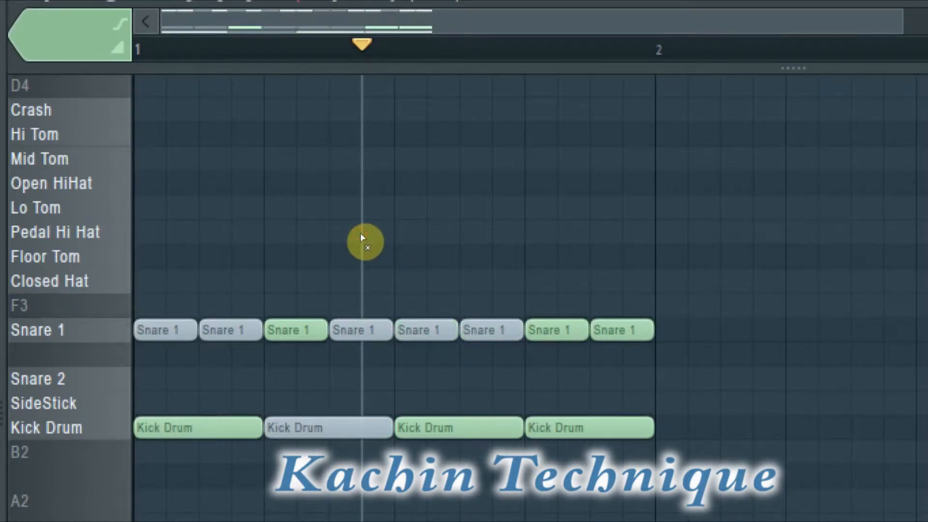
click(490, 330)
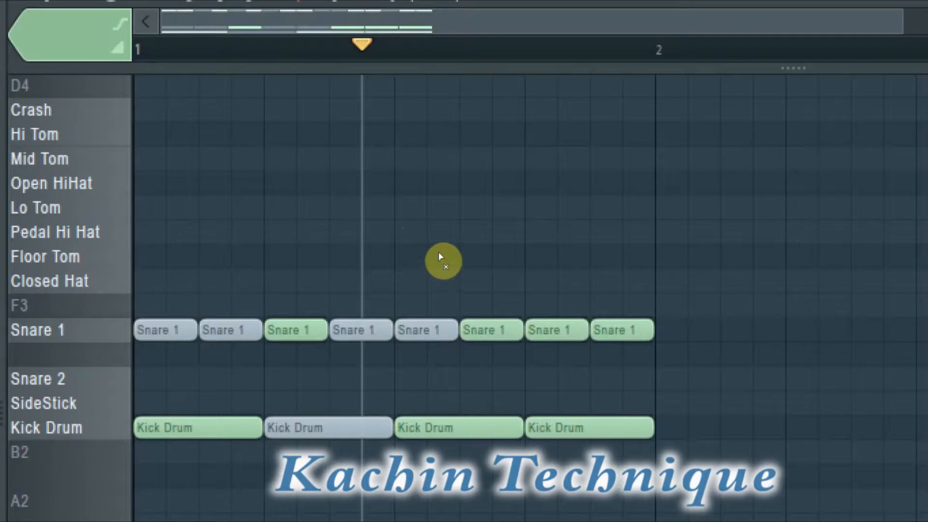
click(589, 427)
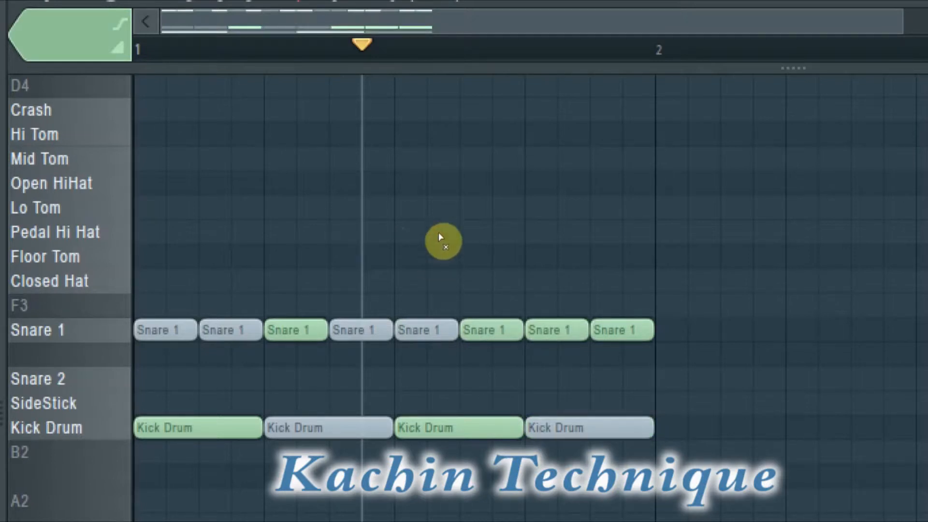
Play the pattern with the muted notes, checking all of its drum rows, and stop playback.
key(space)
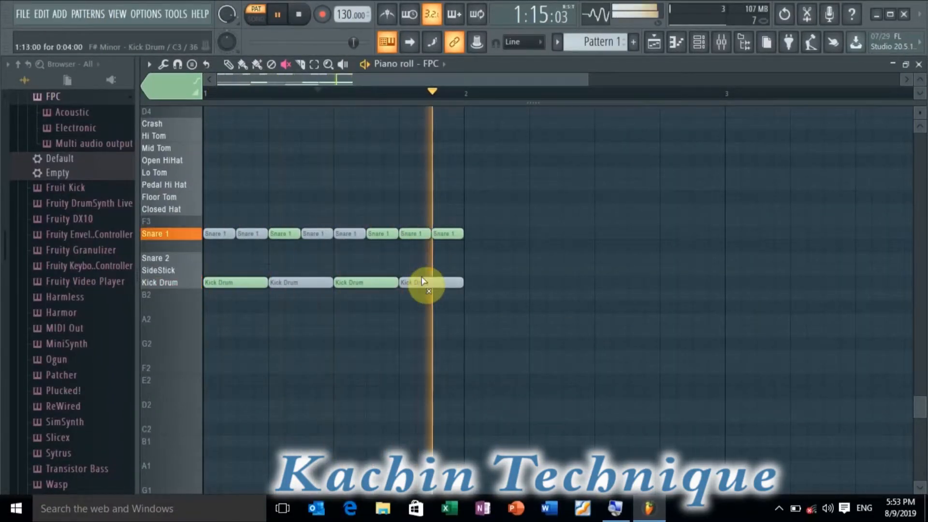
scroll(432, 237, up, 5)
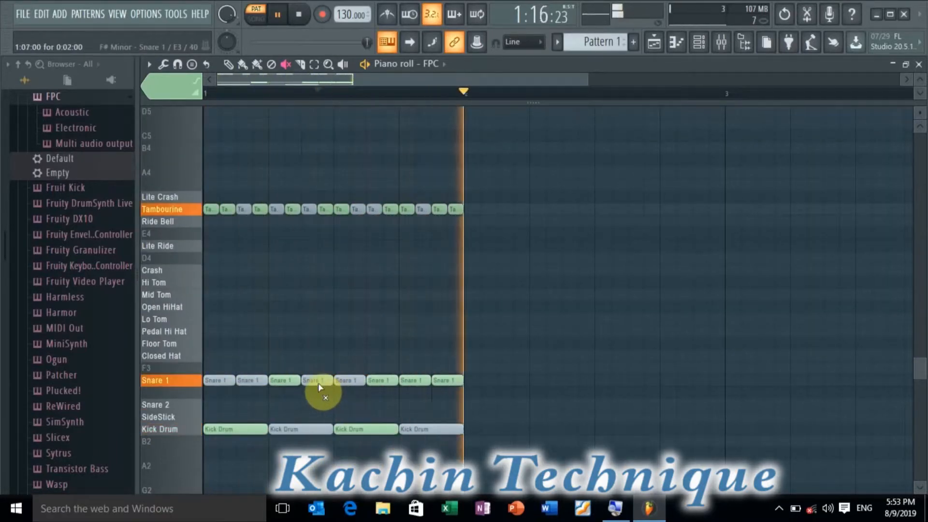
key(space)
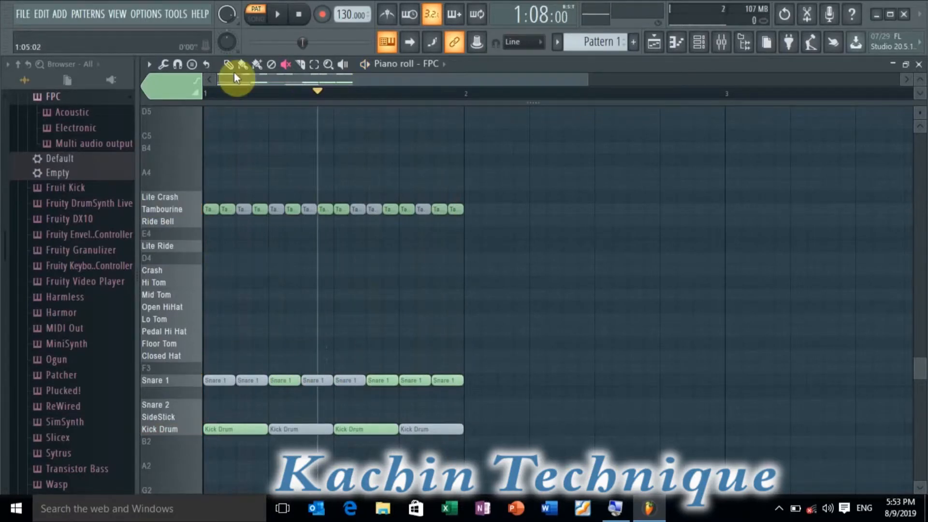
Delete the muted Snare 1 notes and the two muted Kick Drum notes from bar 1.
right_click(220, 381)
right_click(240, 381)
right_click(329, 382)
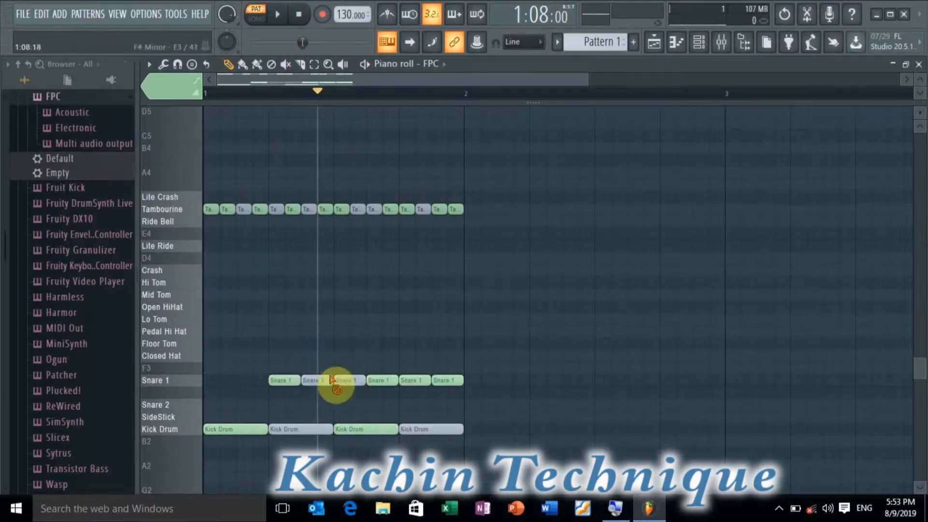
right_click(342, 380)
right_click(315, 430)
right_click(414, 428)
Delete all six muted Tambourine notes from bar 1.
right_click(245, 211)
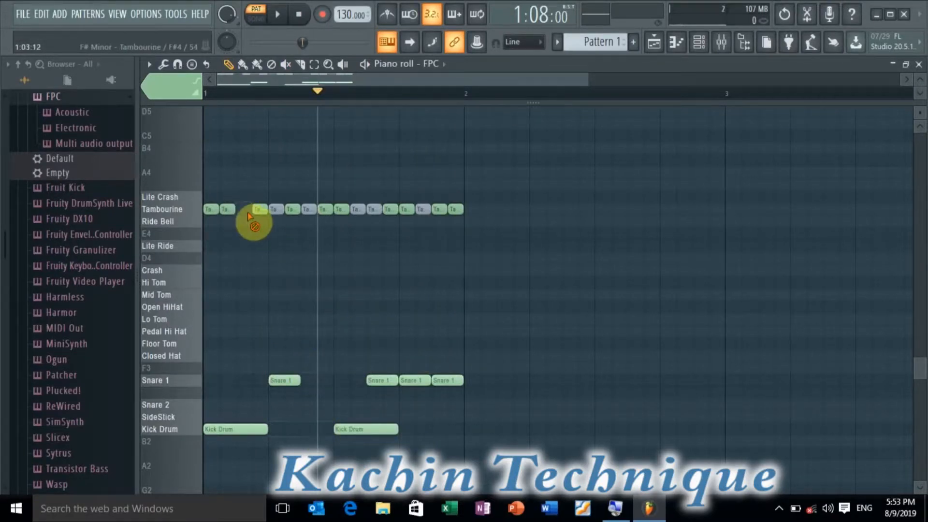
right_click(280, 209)
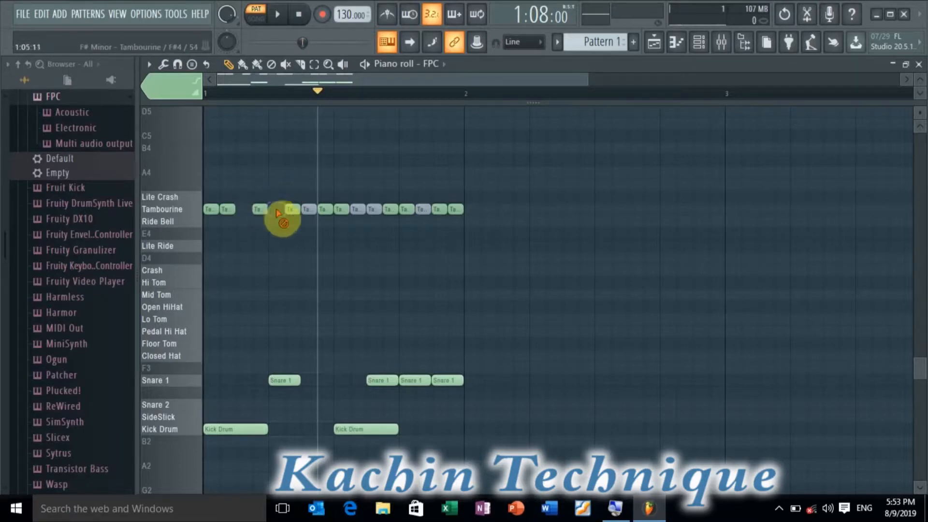
right_click(310, 209)
right_click(357, 209)
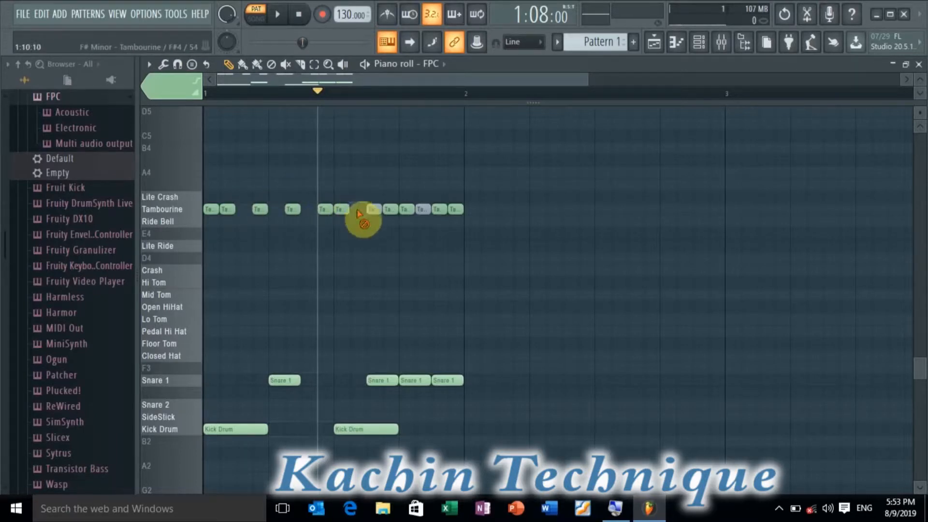
right_click(369, 212)
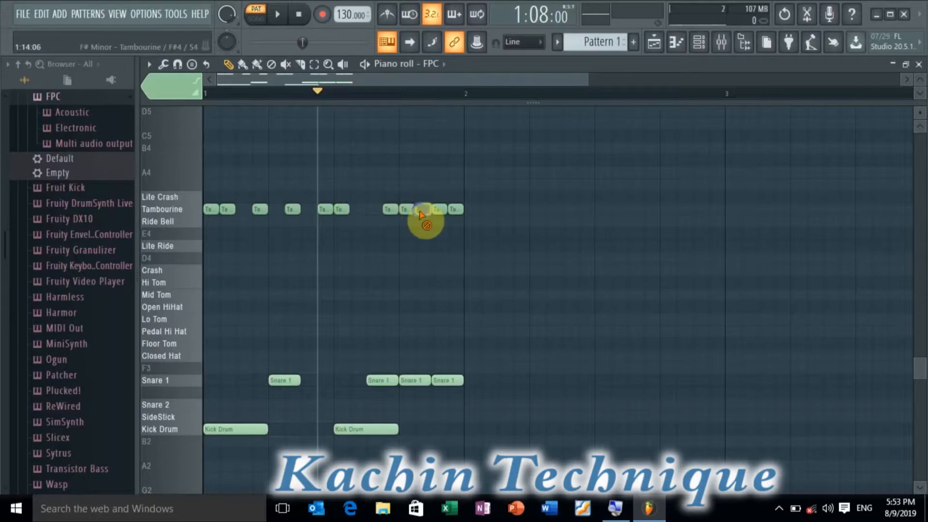
right_click(423, 212)
While the pattern plays, delete the Tambourine note on beat 3 and the two Snare 1 notes just before the last one.
key(space)
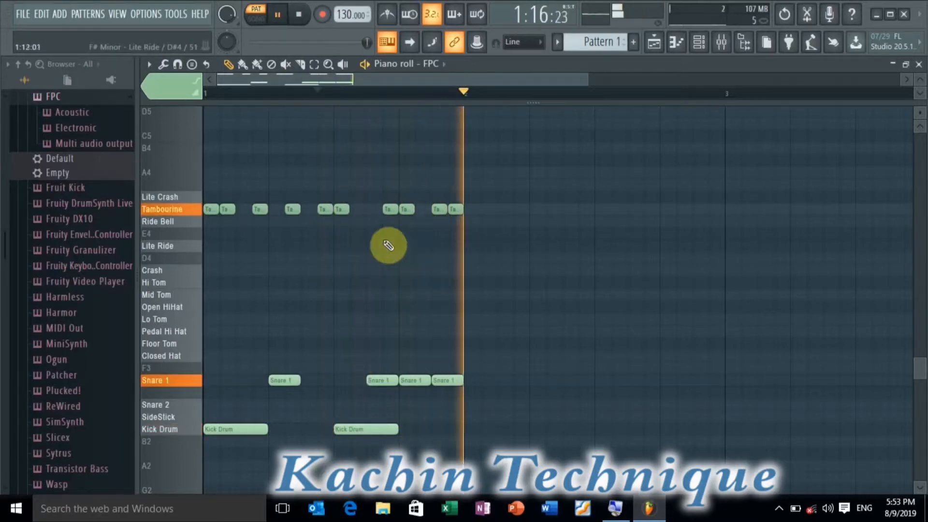
right_click(340, 209)
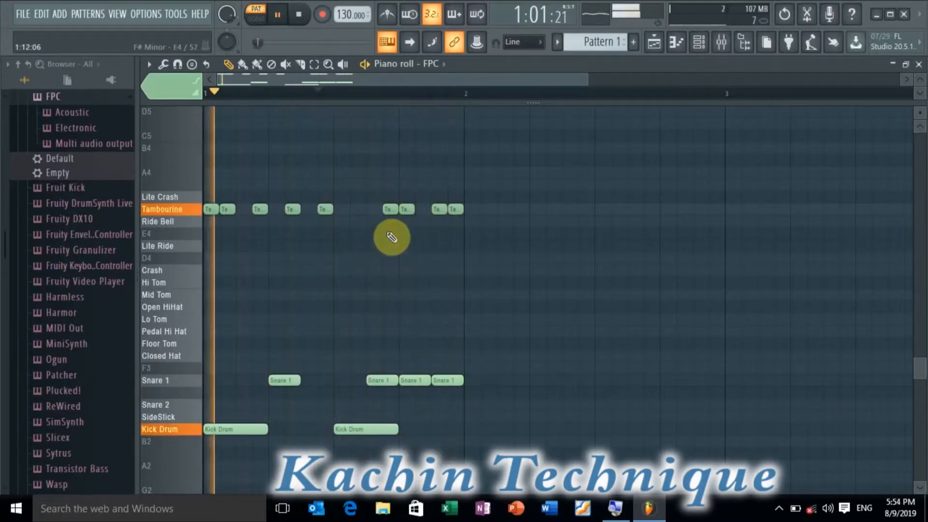
right_click(387, 380)
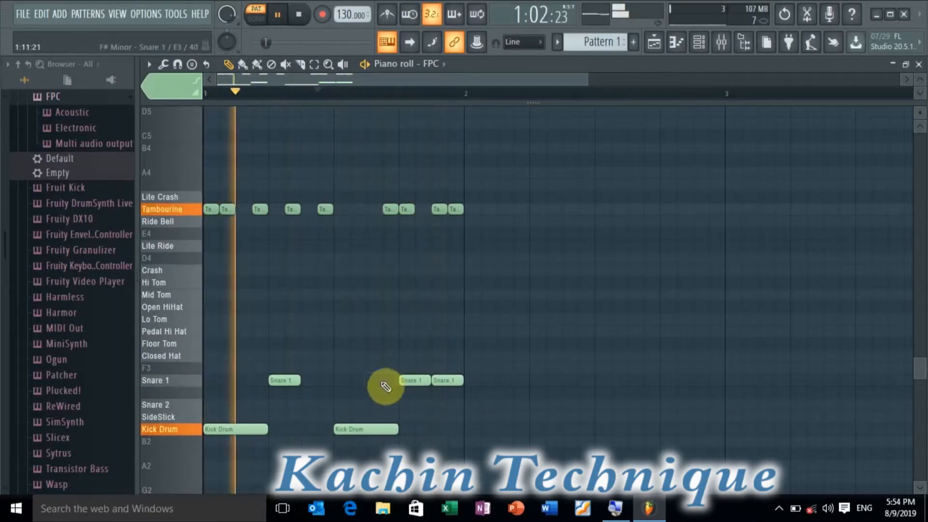
right_click(416, 380)
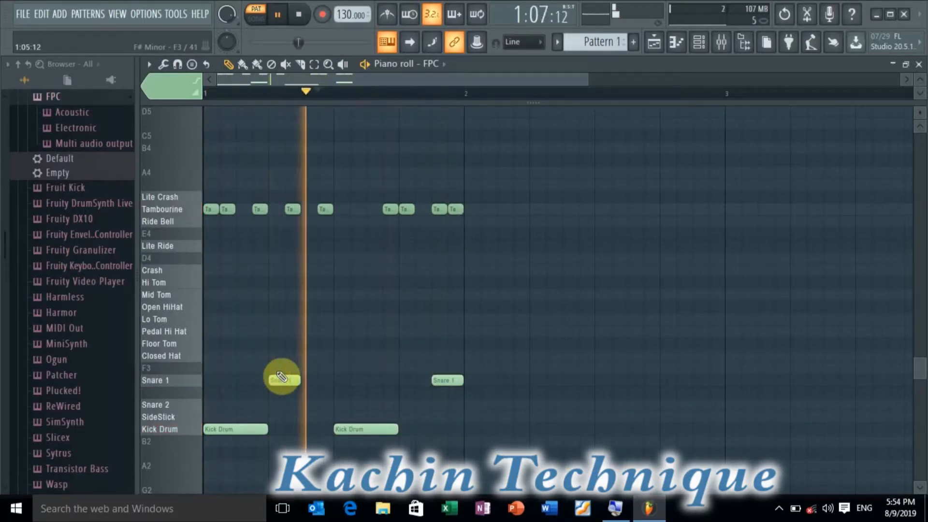
key(space)
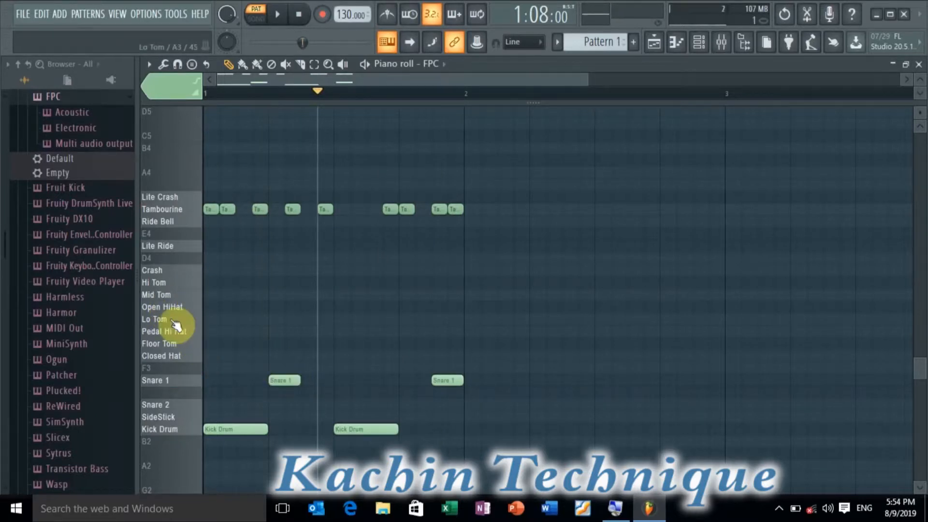
Add Open HiHat notes on beats 2 and 4 of bar 1, and play the pattern.
click(279, 323)
drag(286, 307, 284, 306)
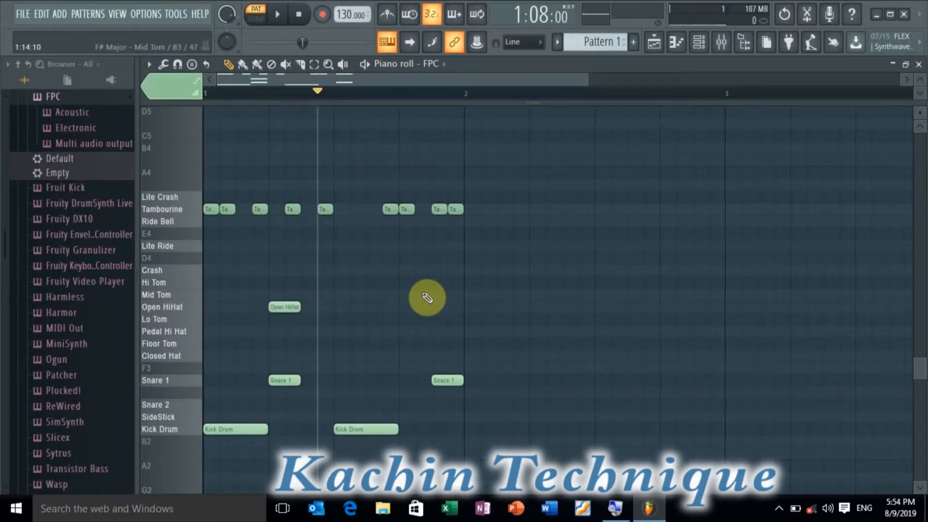
click(409, 307)
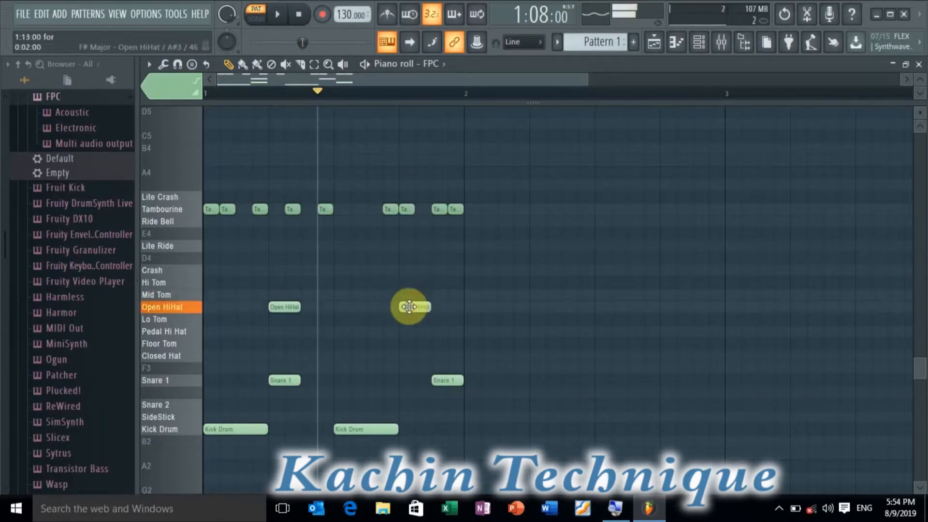
key(space)
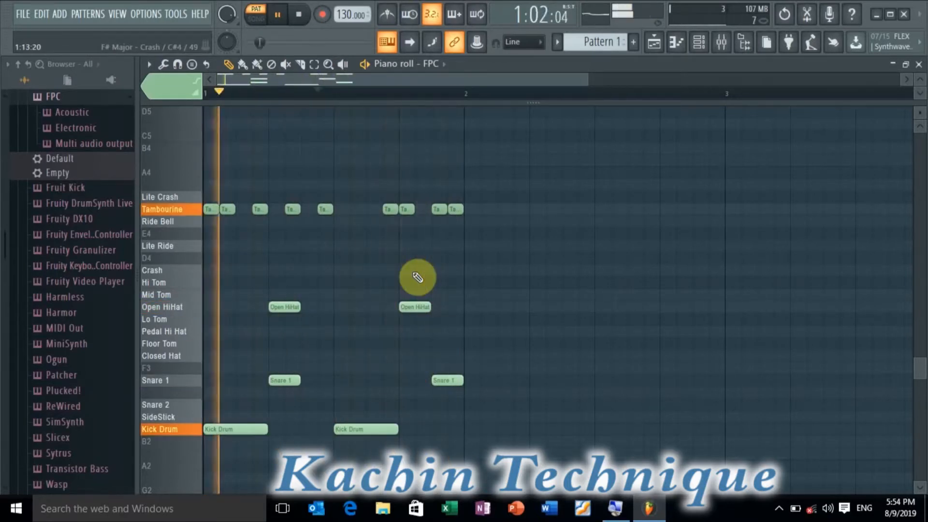
key(space)
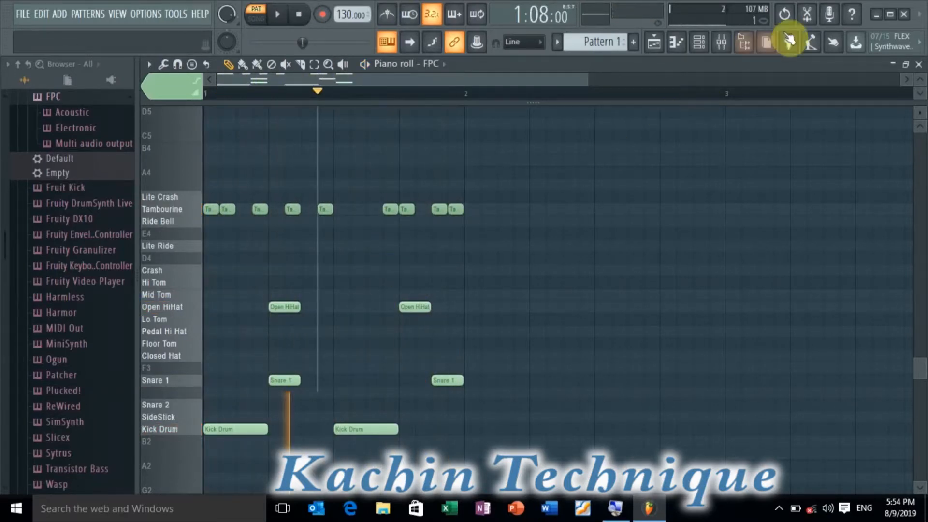
Close the piano roll and play the pattern with the FPC window expanded.
click(919, 65)
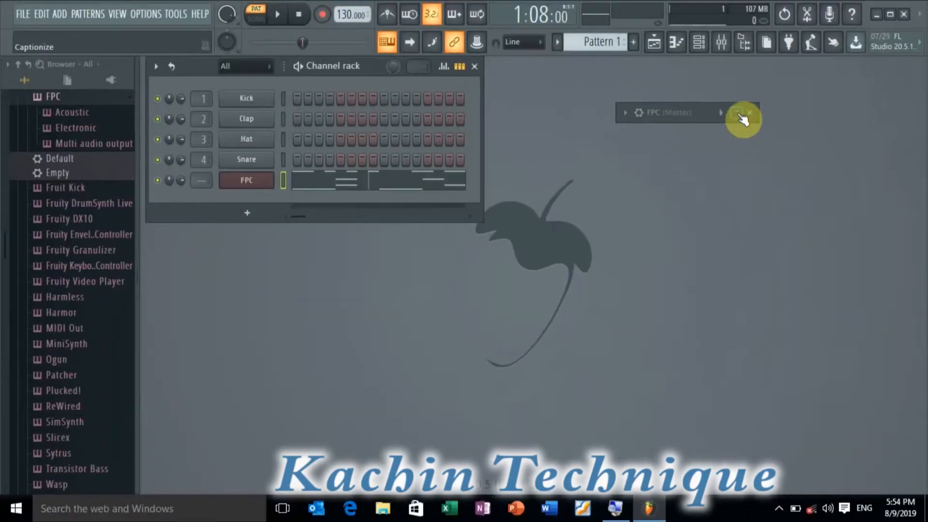
click(741, 114)
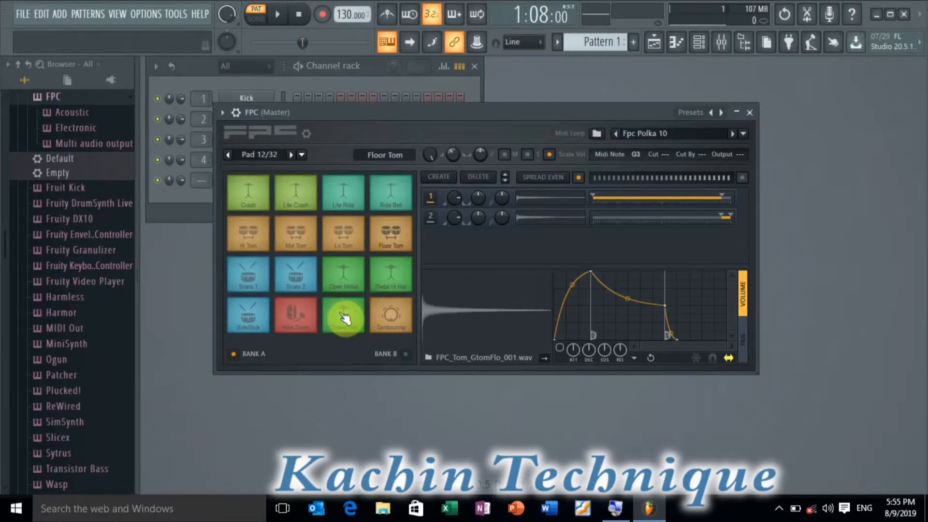
key(space)
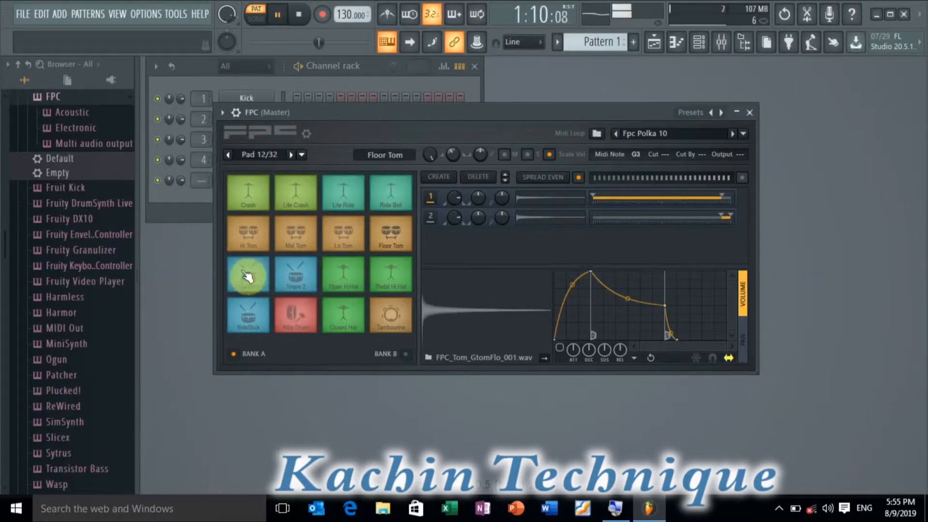
key(space)
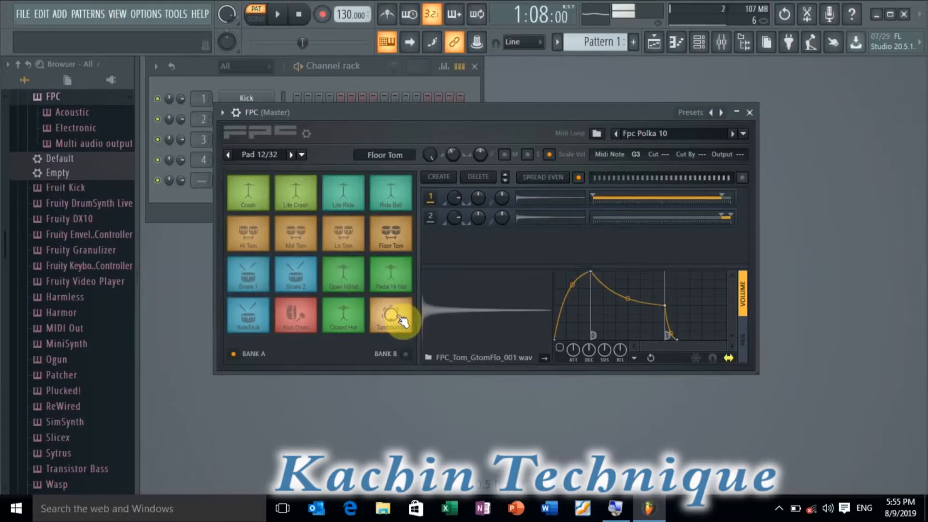
Open the mixer and place the FPC window below its channel faders, with the Master track in view.
drag(548, 111, 528, 261)
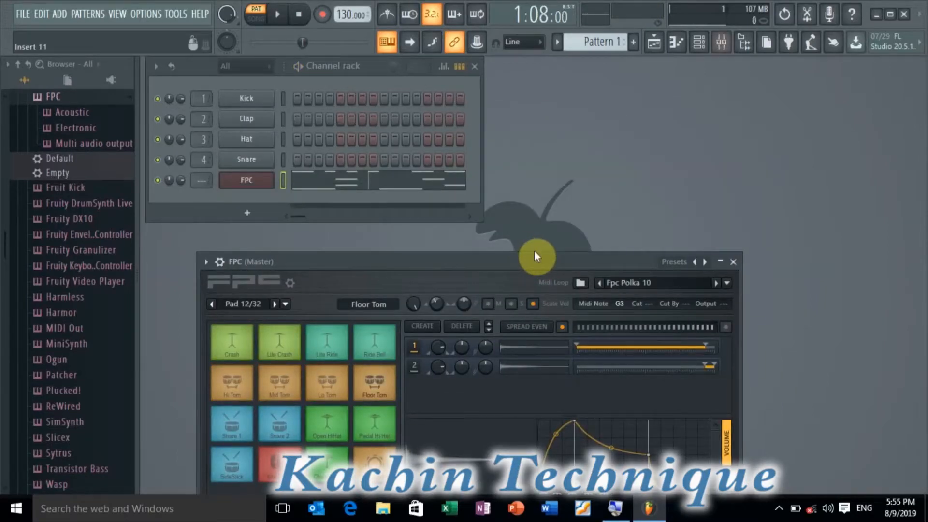
key(F9)
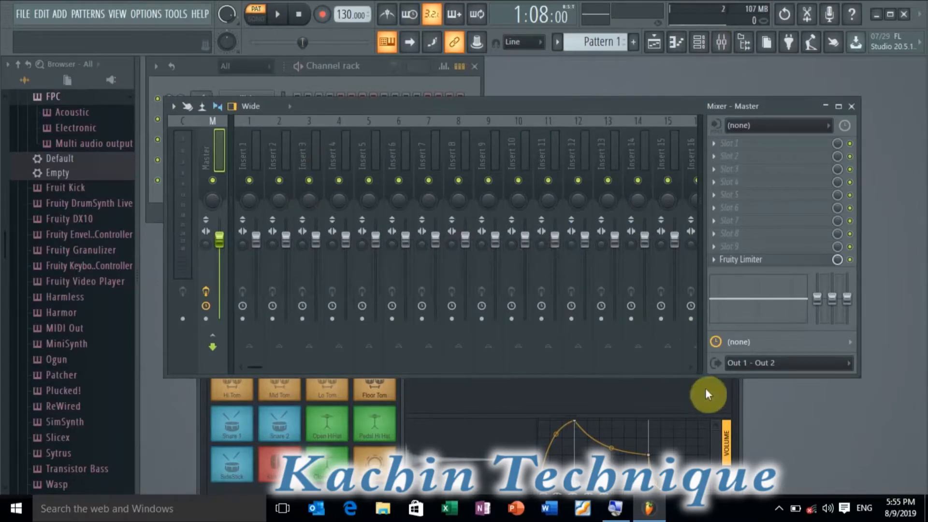
click(683, 393)
drag(386, 261, 391, 342)
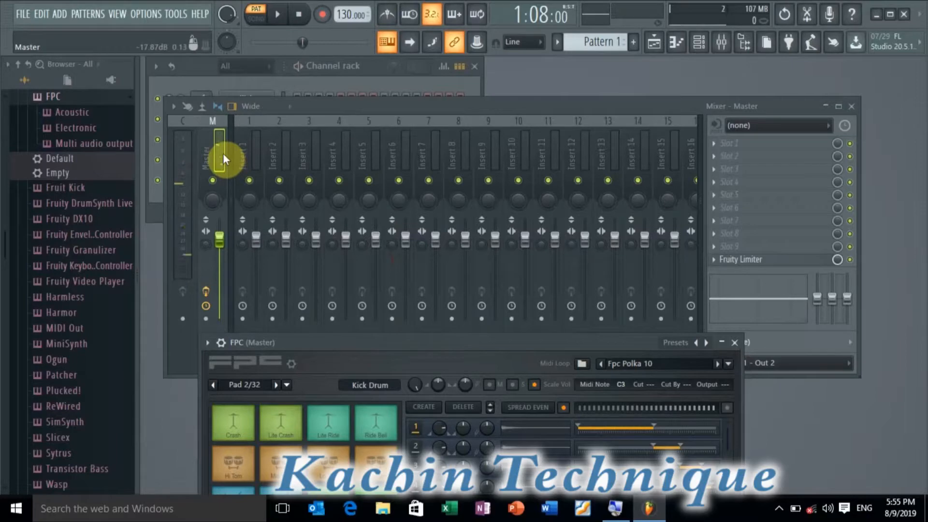
Play the pattern to check the Master track's level meter, and move the FPC window back up over the mixer.
key(space)
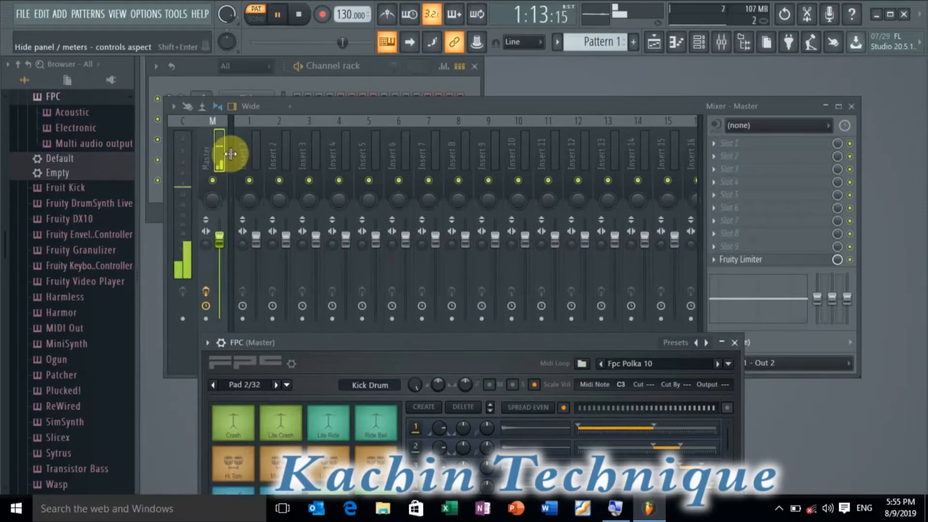
key(space)
drag(495, 343, 461, 169)
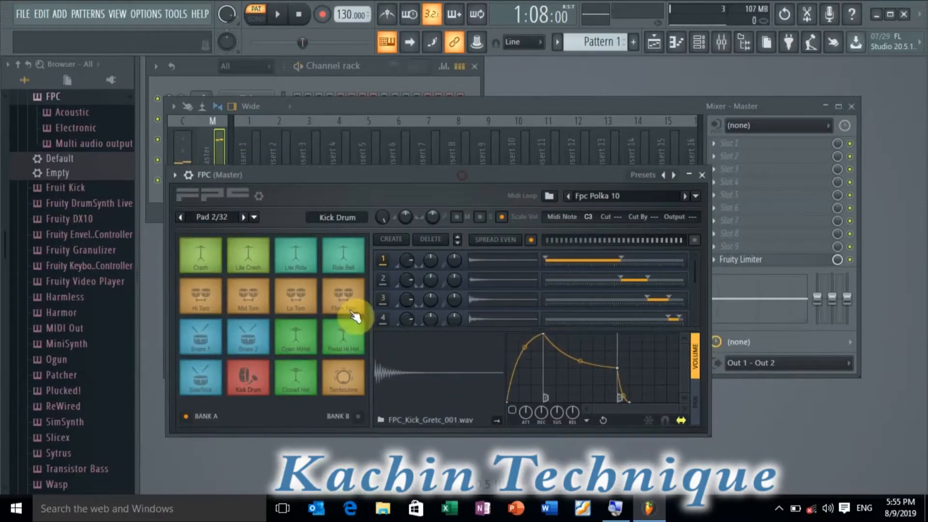
Route the Kick Drum pad to output 1, and lower the FPC window to play the pattern with the mixer in view.
key(space)
key(space)
click(257, 384)
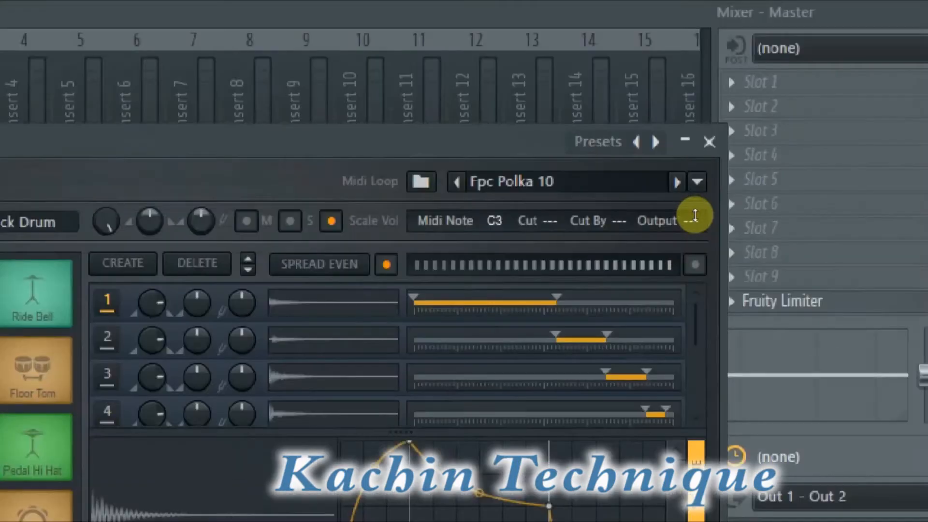
scroll(695, 215, up, 1)
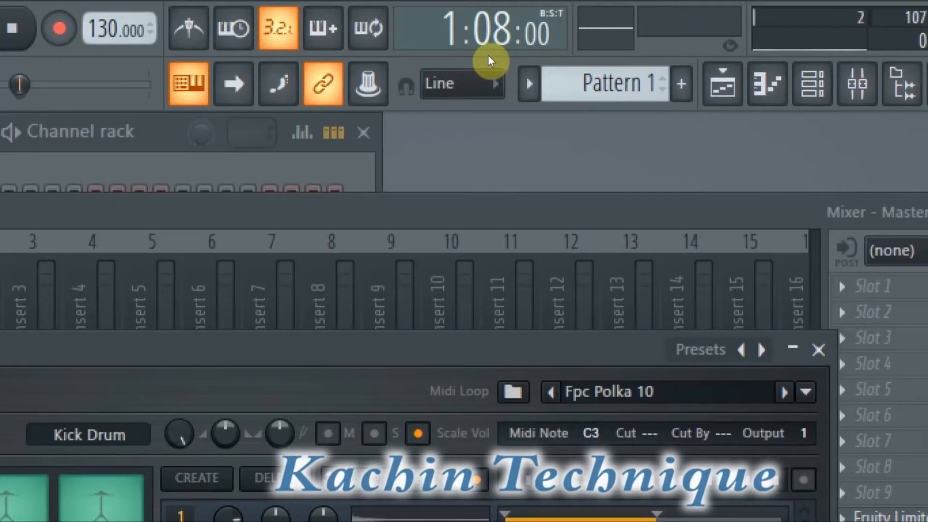
key(super)
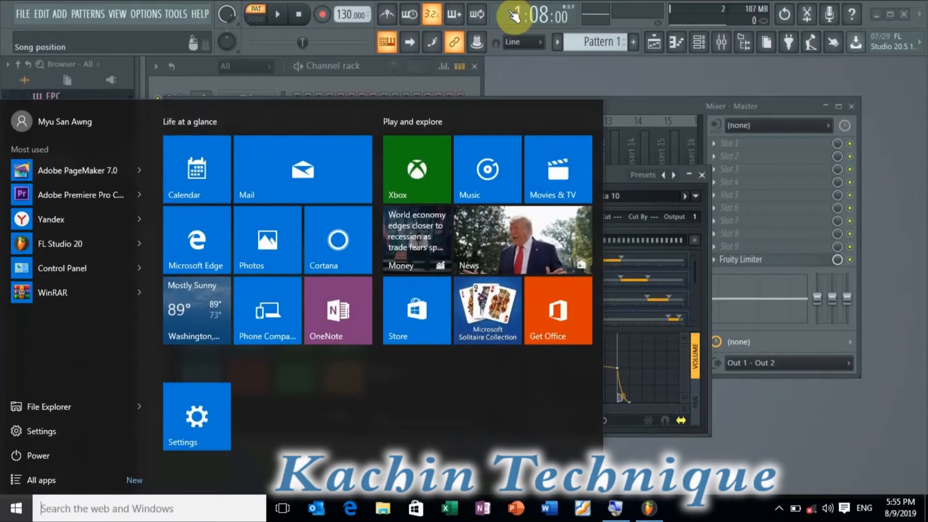
key(super)
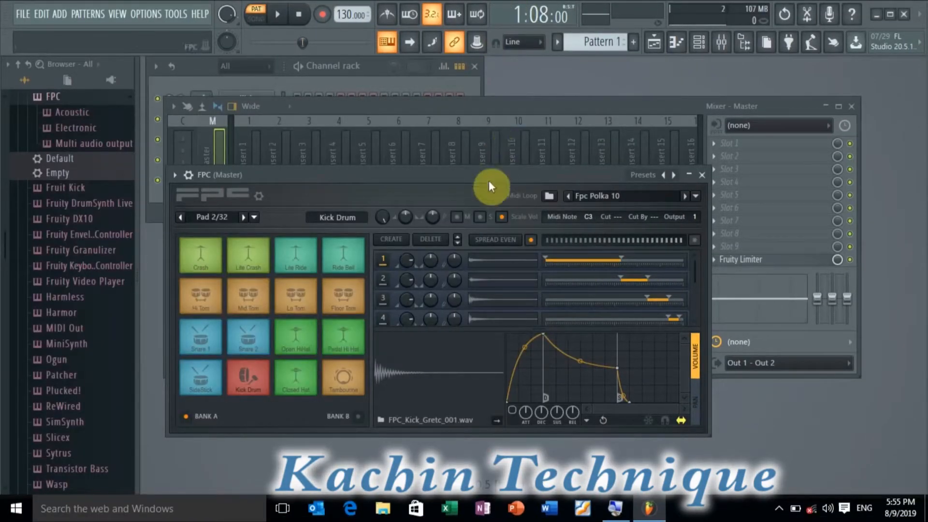
drag(490, 173, 485, 219)
key(space)
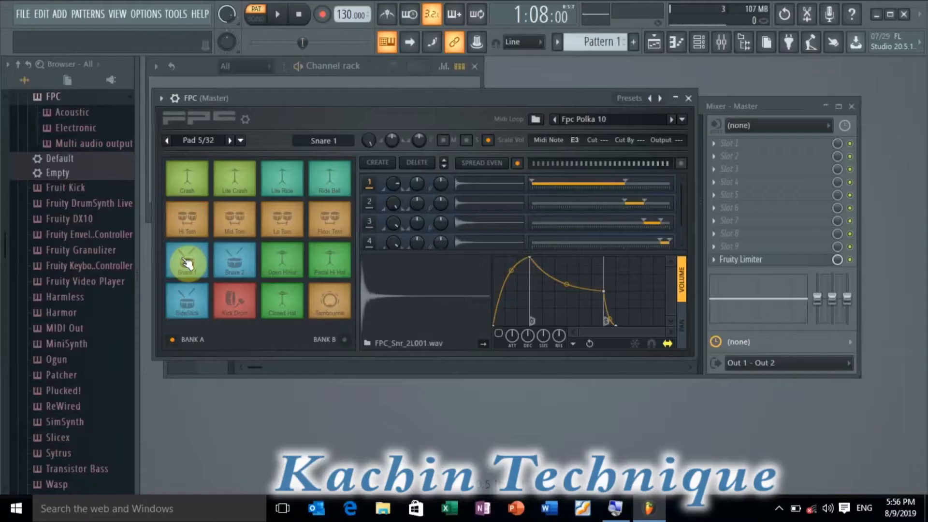
Route the Open HiHat pad to output 2, and give the Snare 1 pad its own output.
click(272, 262)
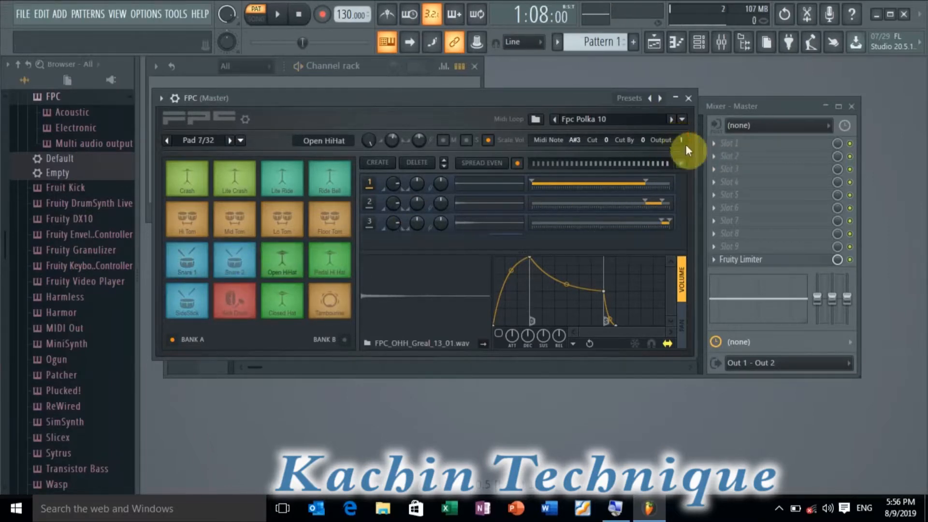
drag(685, 144, 686, 140)
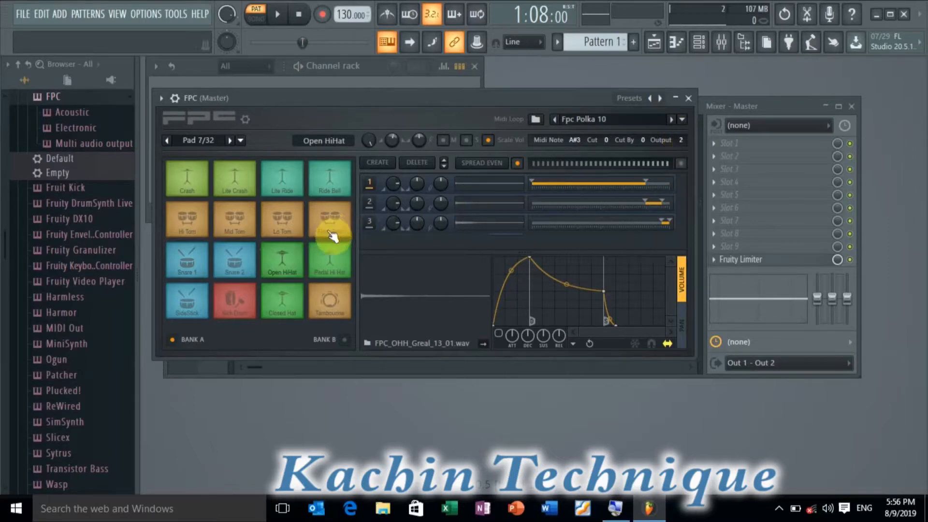
click(199, 259)
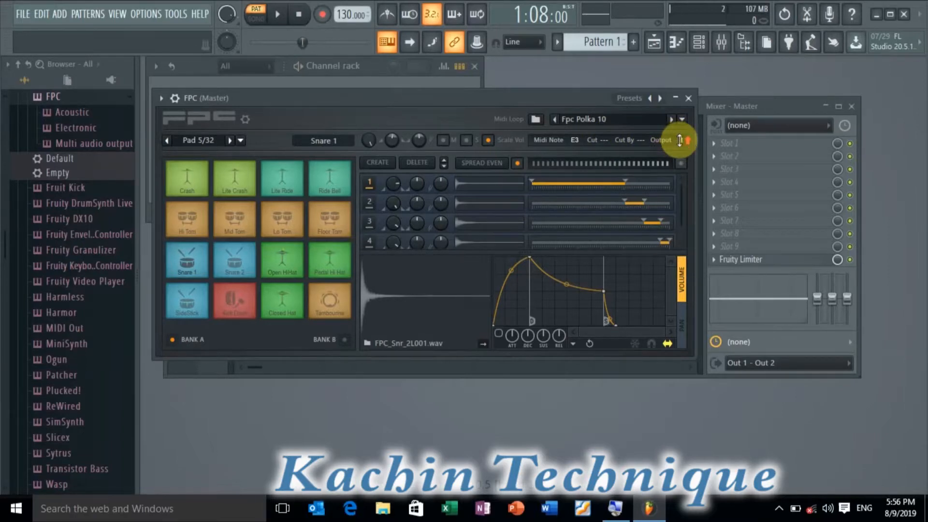
Route the Tambourine pad to output 4, and play the pattern with the FPC window below the mixer faders.
click(331, 304)
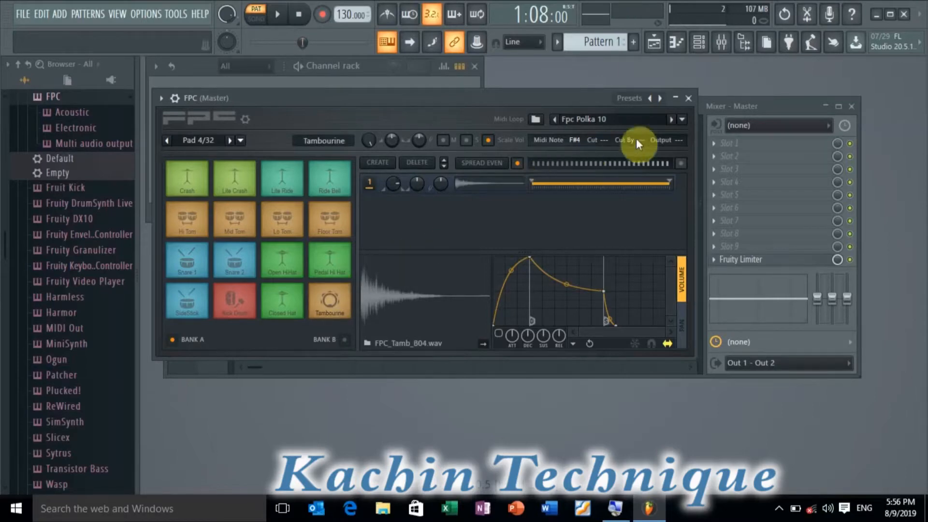
scroll(678, 140, up, 1)
scroll(679, 139, up, 3)
drag(593, 96, 597, 286)
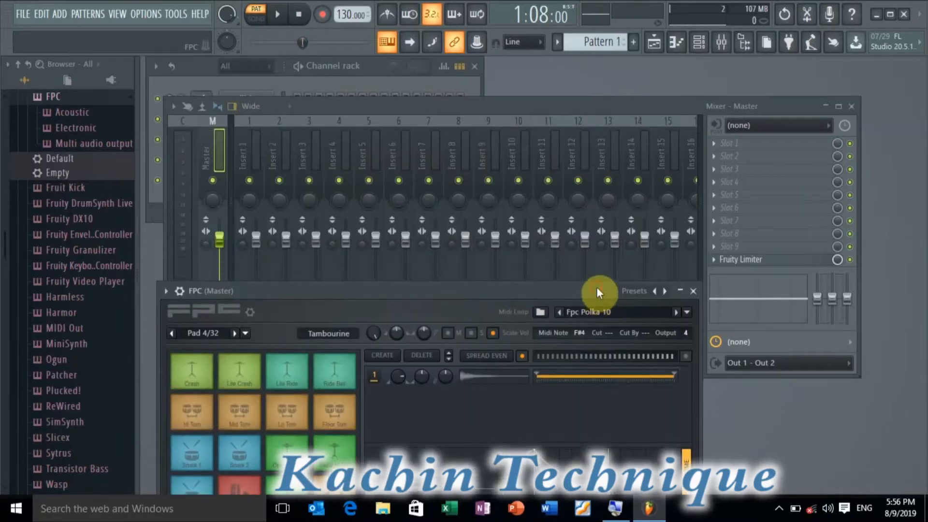
key(space)
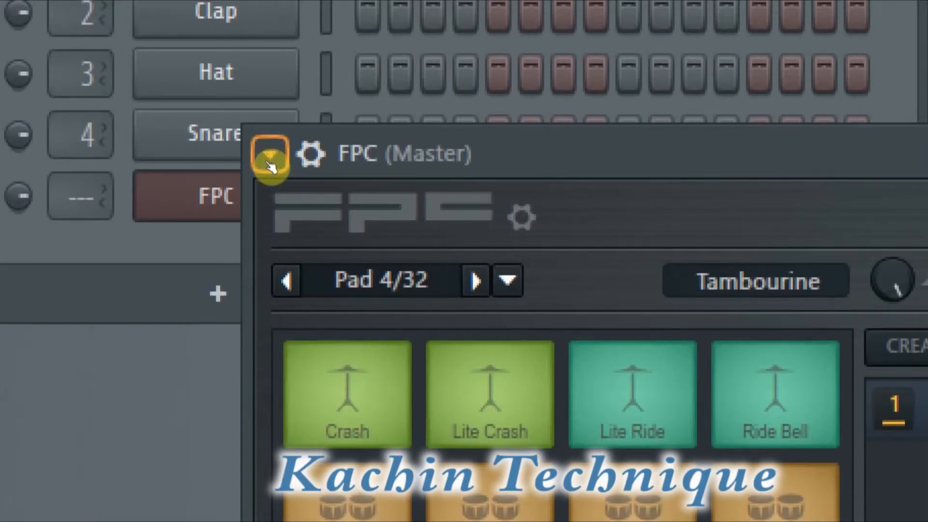
Load the Empty preset into FPC, and move its window up to try the blank pads.
click(269, 171)
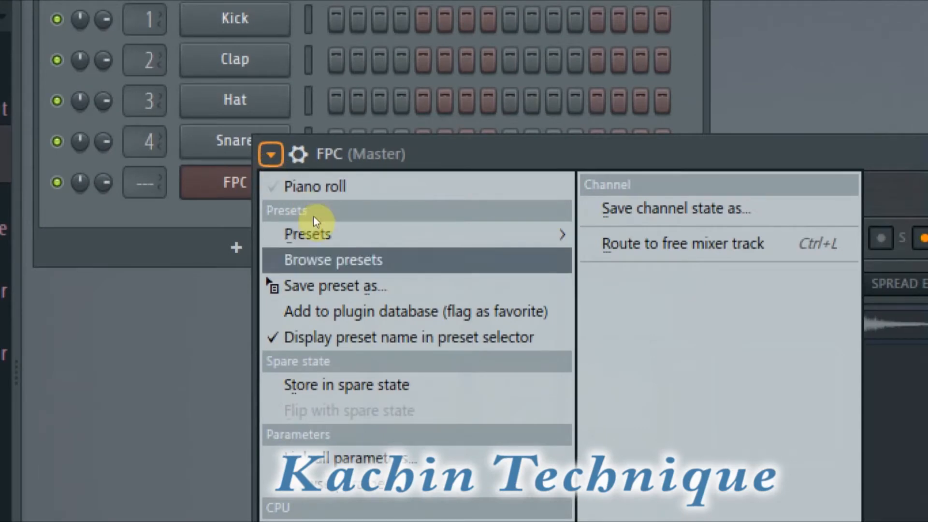
mouse_move(323, 222)
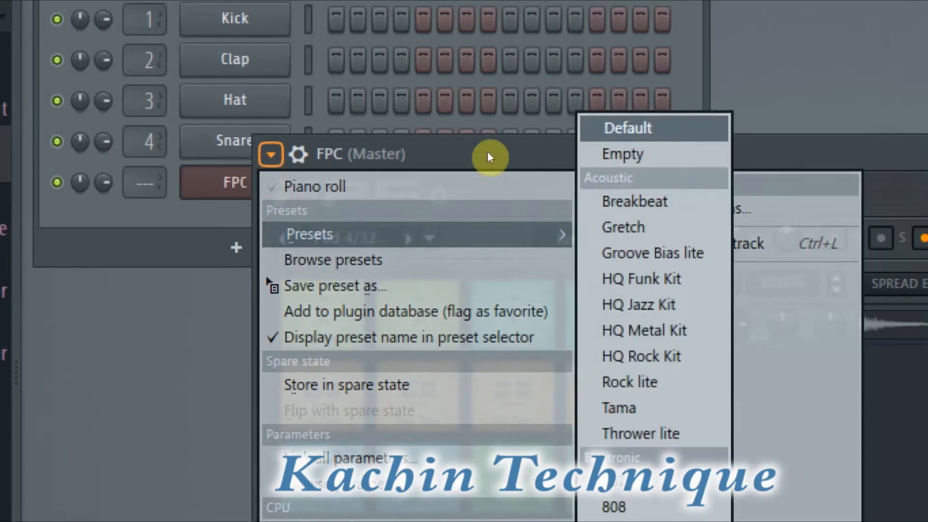
key(Down)
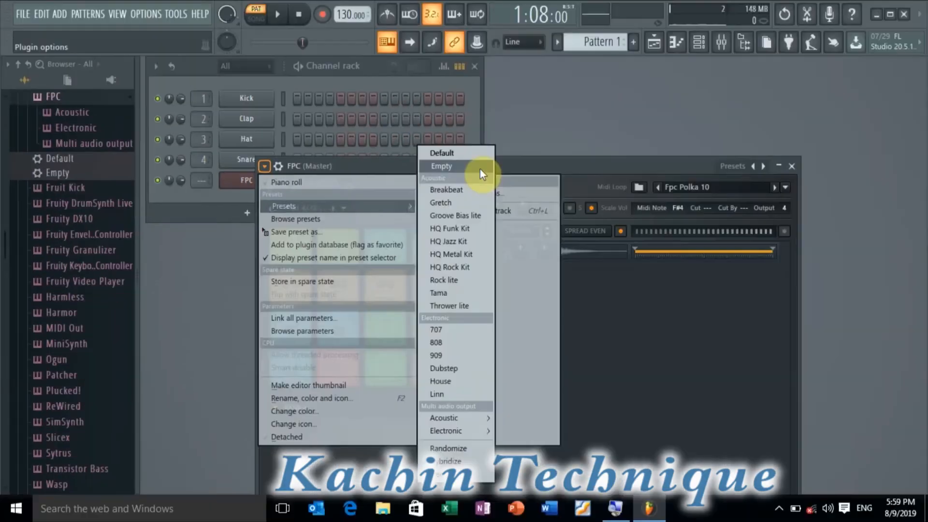
click(480, 169)
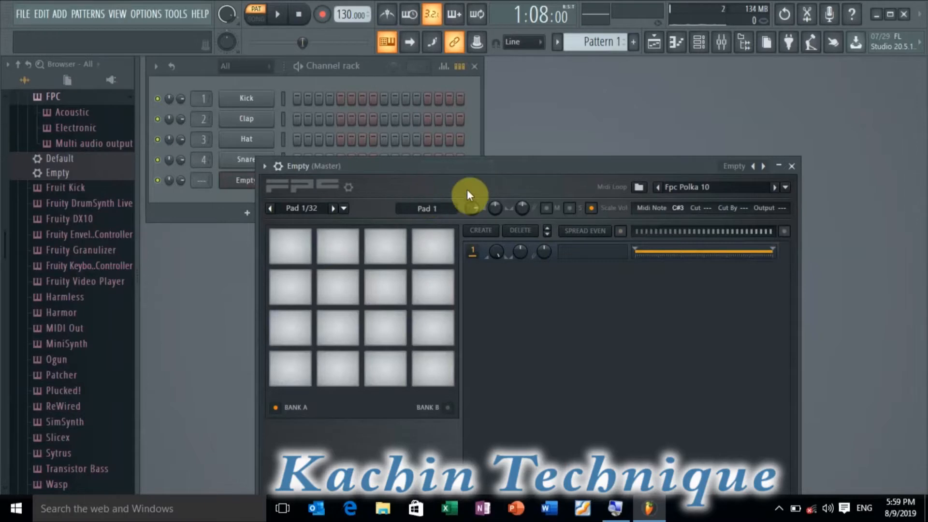
drag(498, 169, 492, 96)
click(327, 251)
click(299, 187)
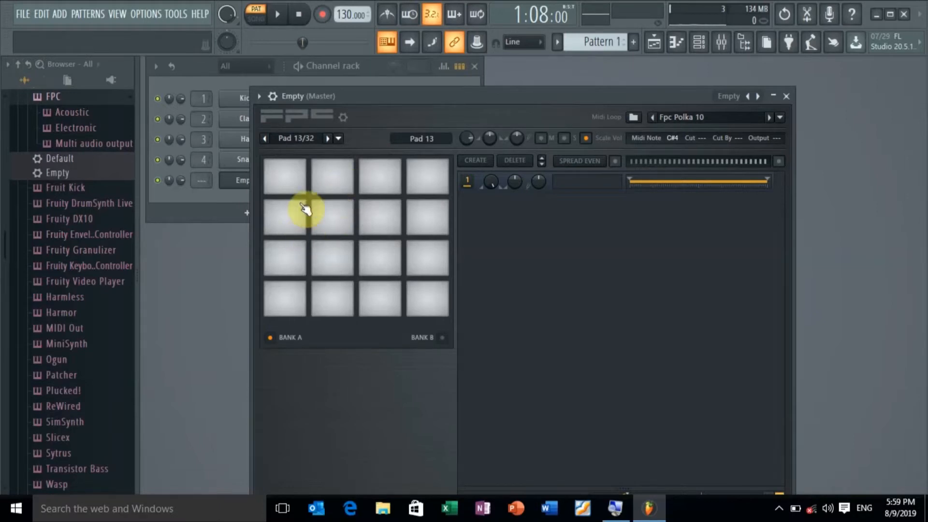
Load Attack Kick 13 from the Kicks folder of the Drums (ModeAudio) pack onto blank pad 6.
click(18, 65)
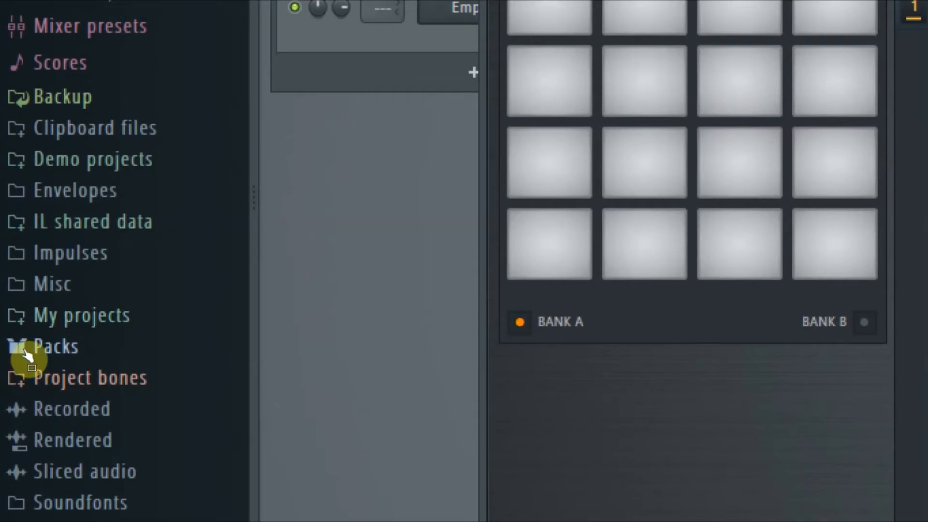
click(26, 350)
click(30, 400)
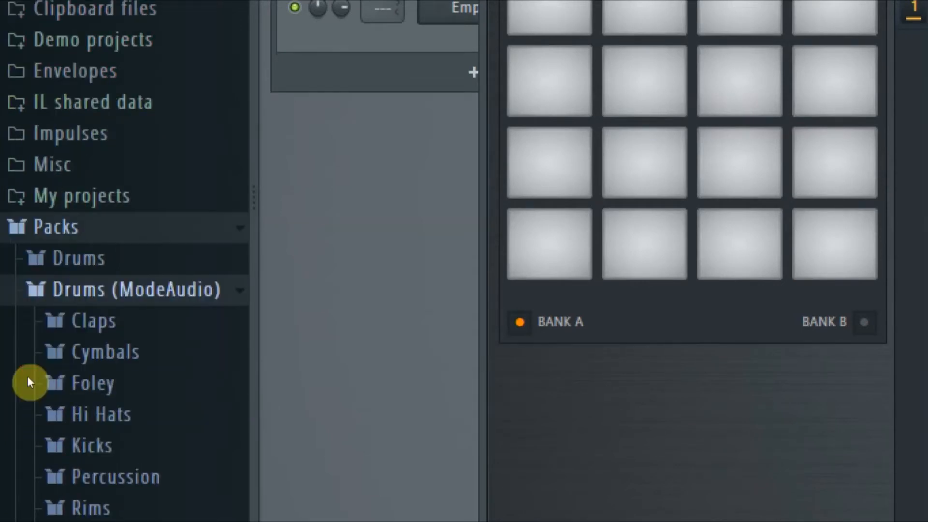
click(45, 420)
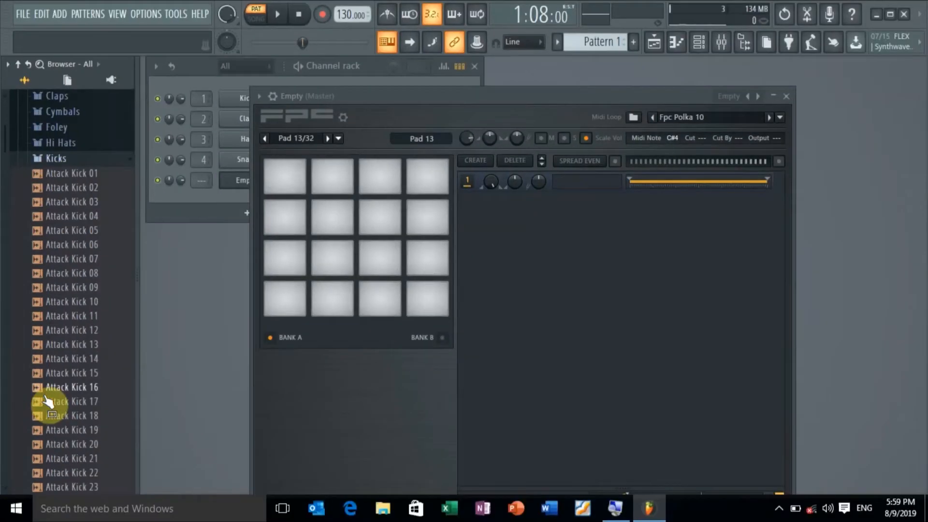
drag(48, 399, 139, 411)
drag(73, 345, 321, 256)
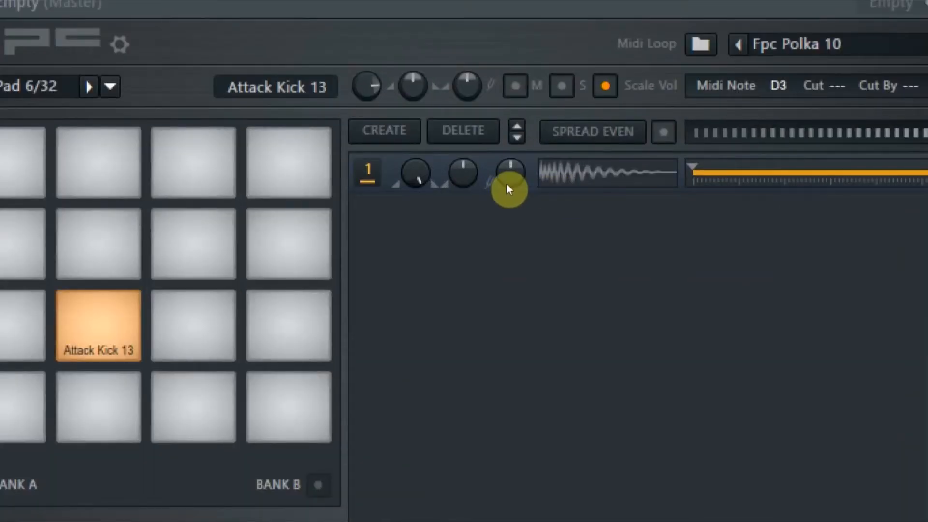
Set the Attack Kick 13 layer's volume slightly below maximum, and pan it partly right while auditioning the pad.
drag(492, 180, 490, 183)
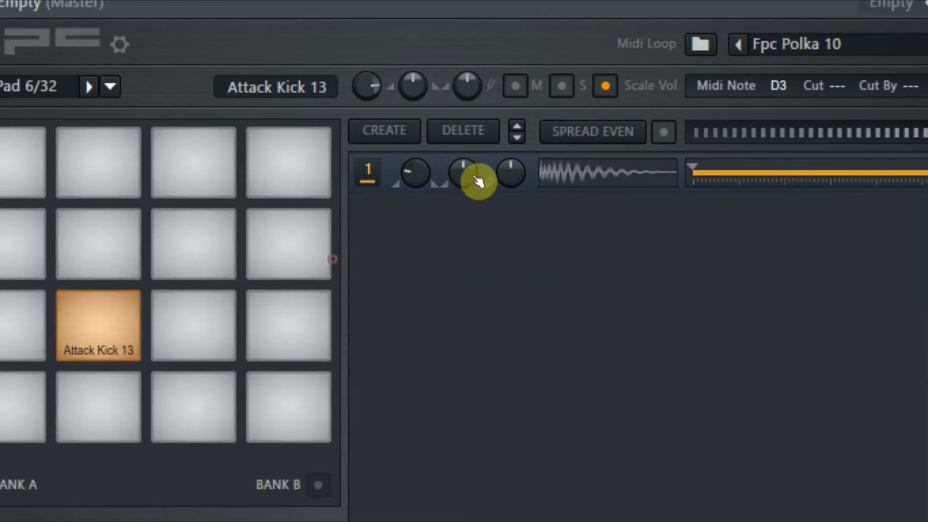
drag(488, 178, 490, 178)
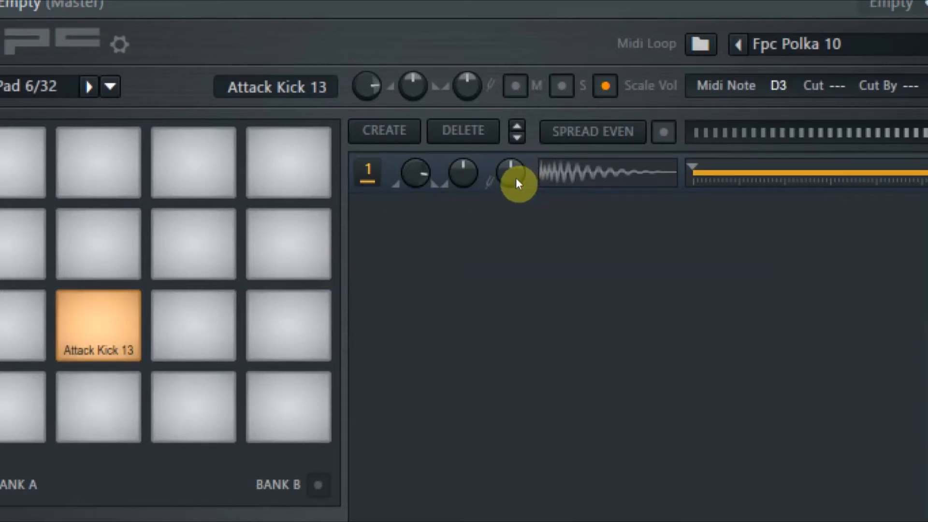
drag(516, 178, 515, 179)
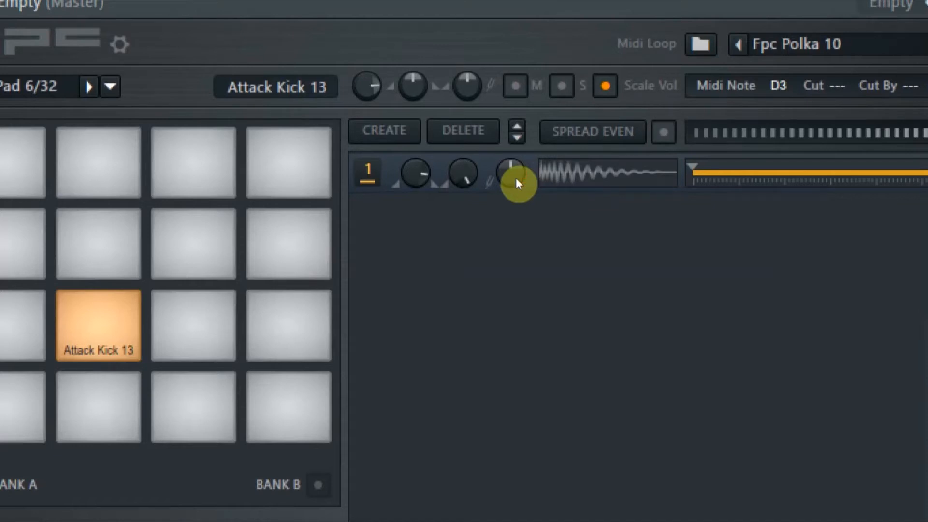
mouse_move(519, 178)
mouse_down()
mouse_move(523, 172)
mouse_move(516, 183)
mouse_up()
click(346, 263)
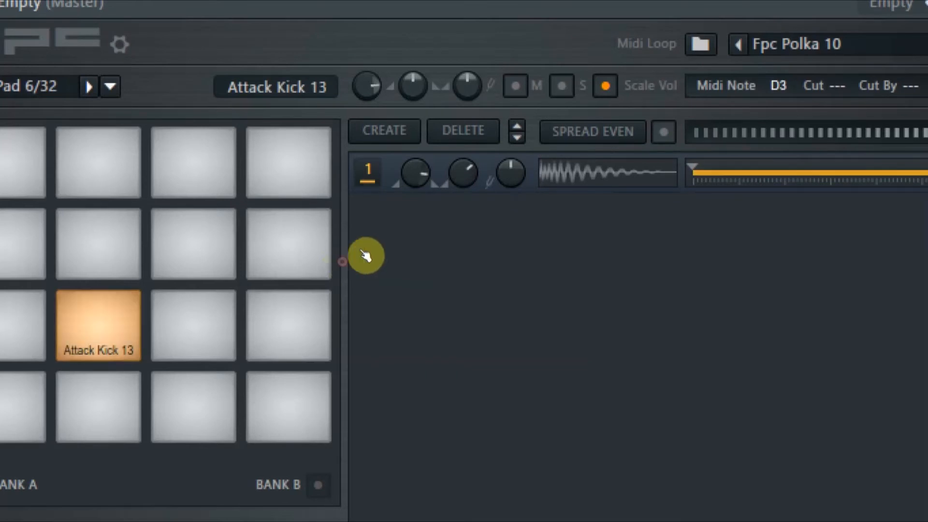
Pan the Attack Kick 13 layer to the left and turn its tune down.
drag(513, 175, 503, 197)
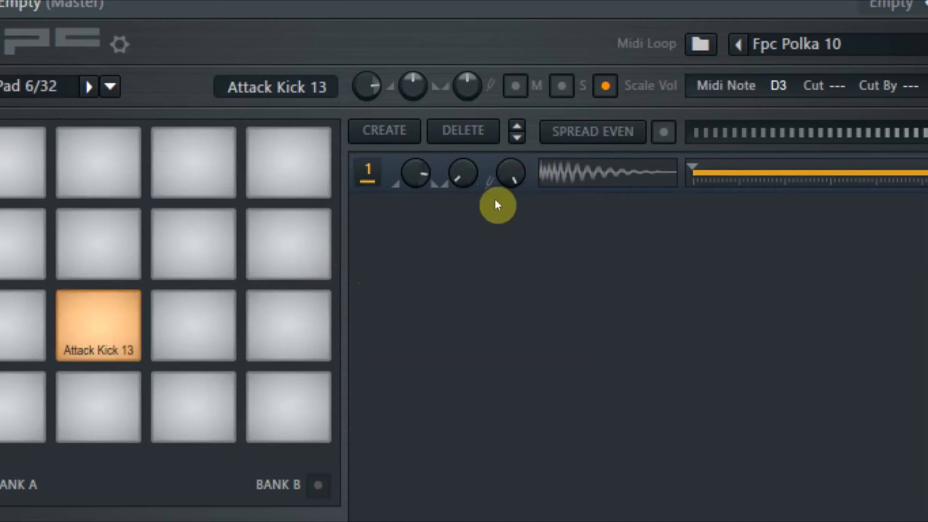
drag(539, 180, 539, 180)
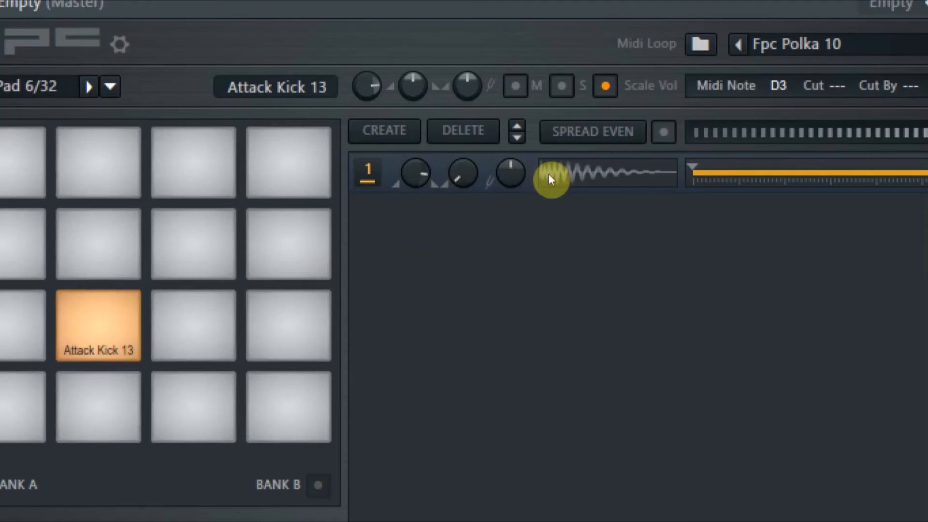
drag(540, 179, 538, 180)
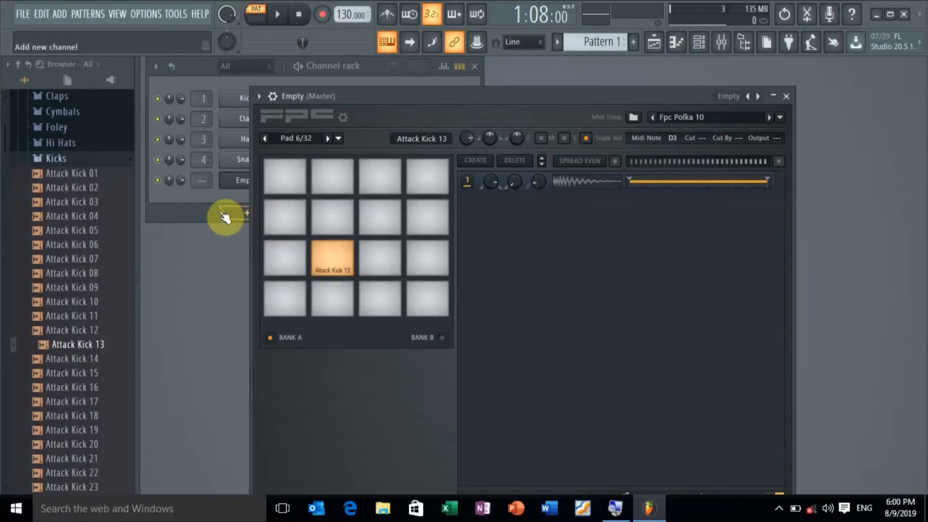
Load Attack Hat 04 from the Hi Hats folder onto pad 10 above the kick pad, and audition it.
click(67, 142)
drag(73, 200, 323, 213)
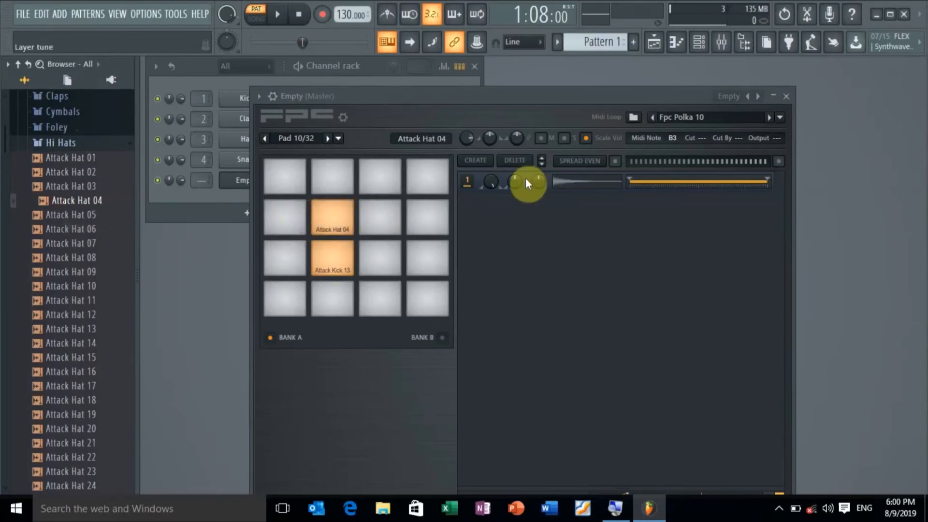
click(332, 214)
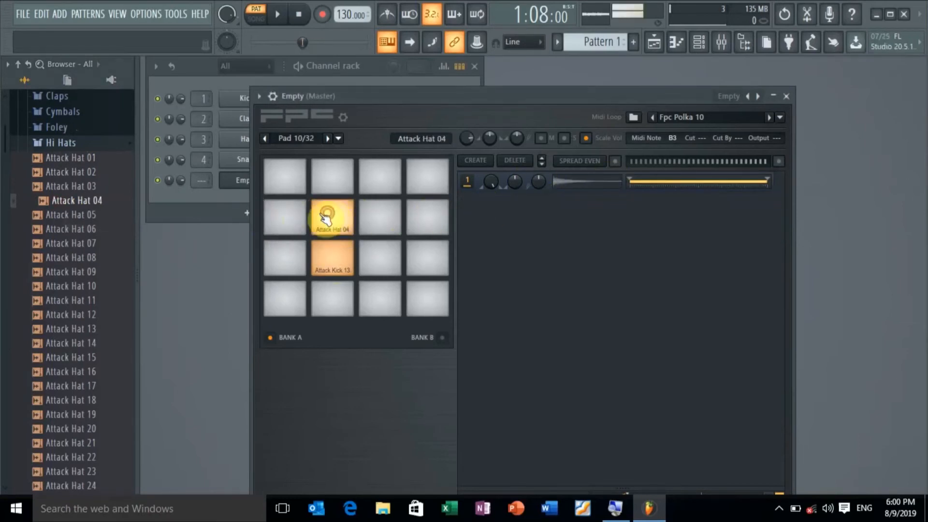
Stack Attack Hat 07 and Attack Hat 05 as extra layers on the Attack Hat 04 pad, and audition the layered sound.
drag(94, 243, 338, 220)
drag(94, 216, 338, 212)
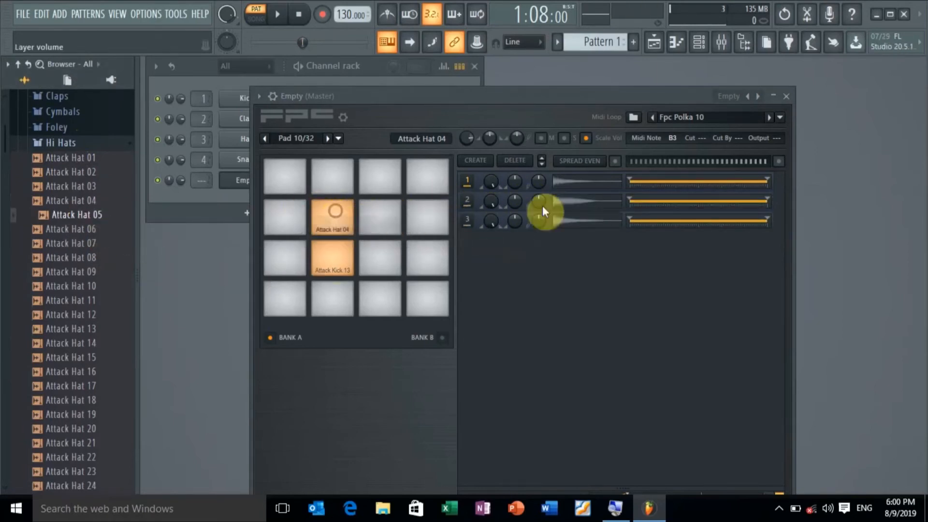
click(328, 217)
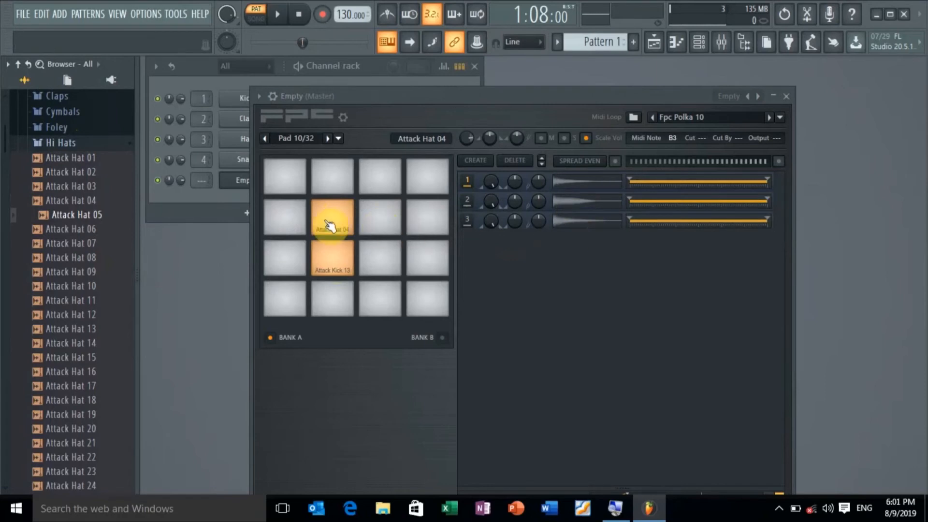
click(320, 221)
click(320, 221)
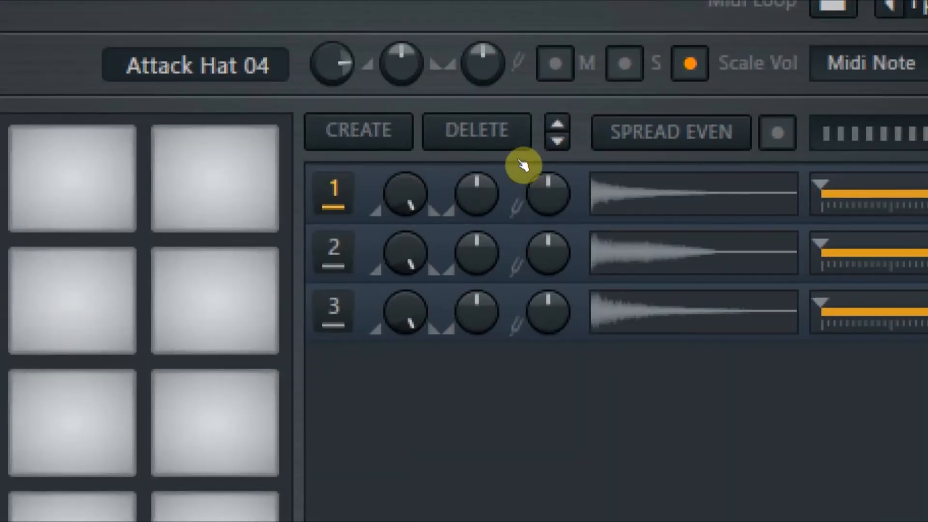
Delete all three sample layers from the Attack Hat 04 pad, and load Attack Hat 08 onto it.
click(522, 149)
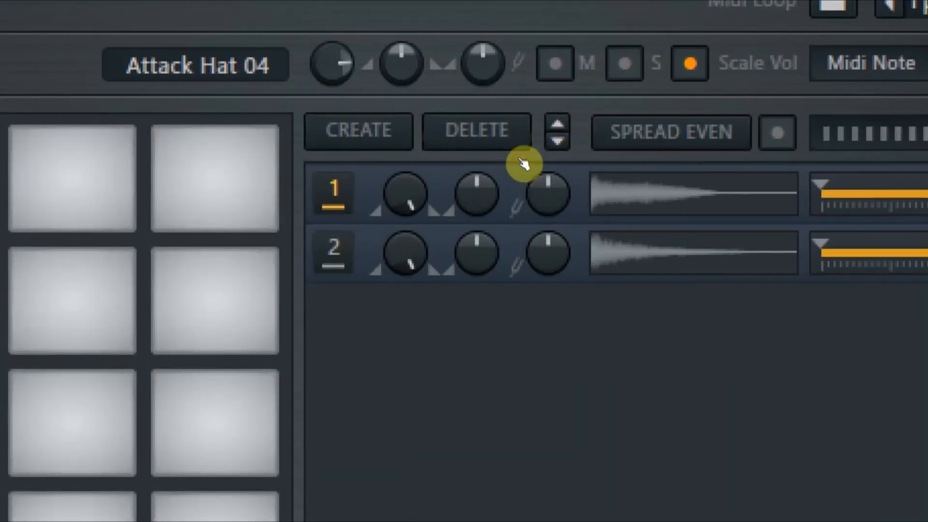
click(521, 160)
click(523, 162)
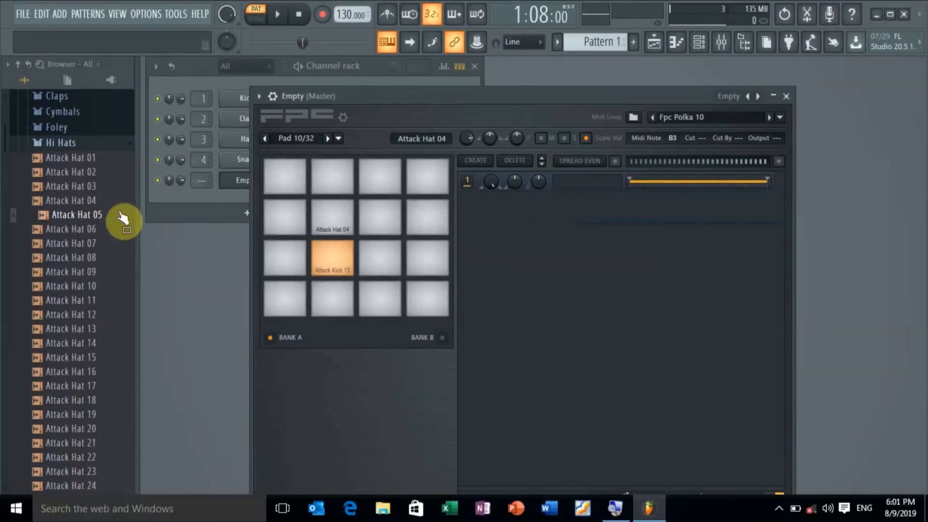
drag(73, 257, 344, 207)
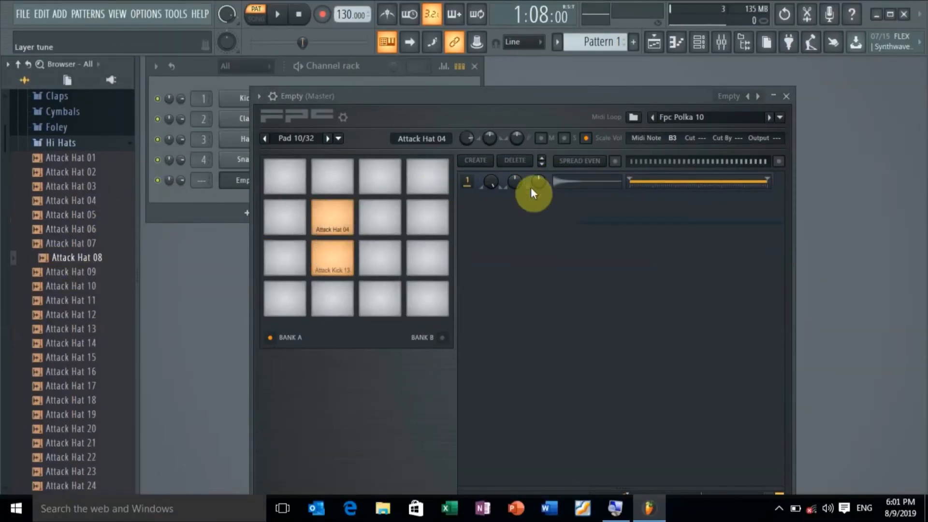
Audition the Attack Hat 04 pad and change its color to the bright pure blue from the basic colors.
click(330, 225)
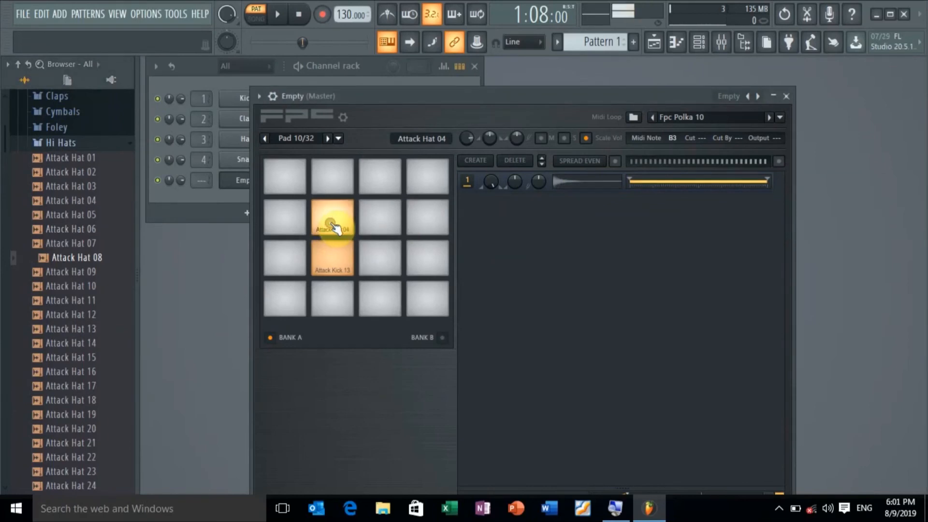
click(332, 213)
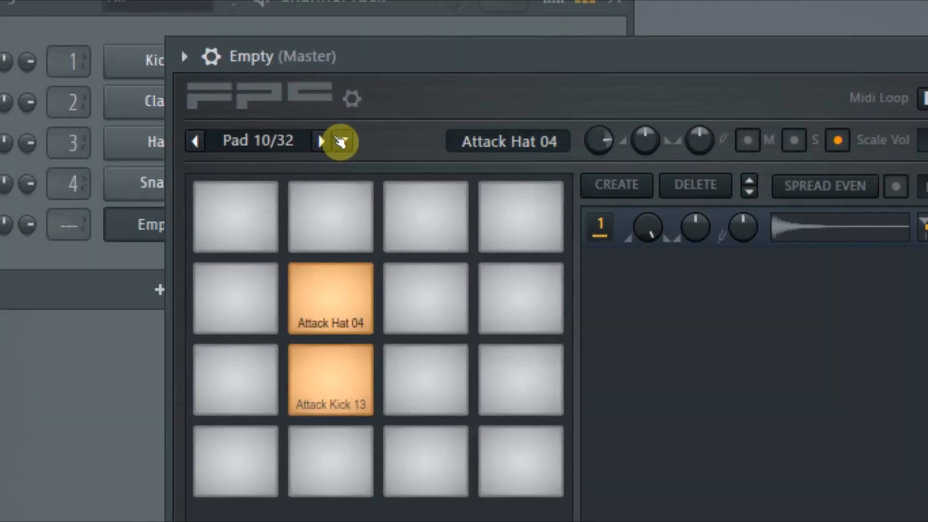
click(340, 142)
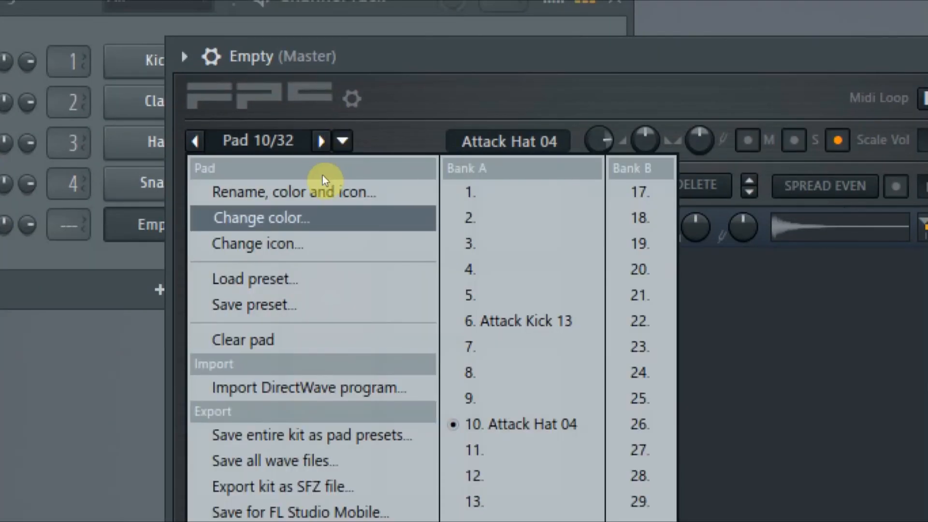
click(323, 216)
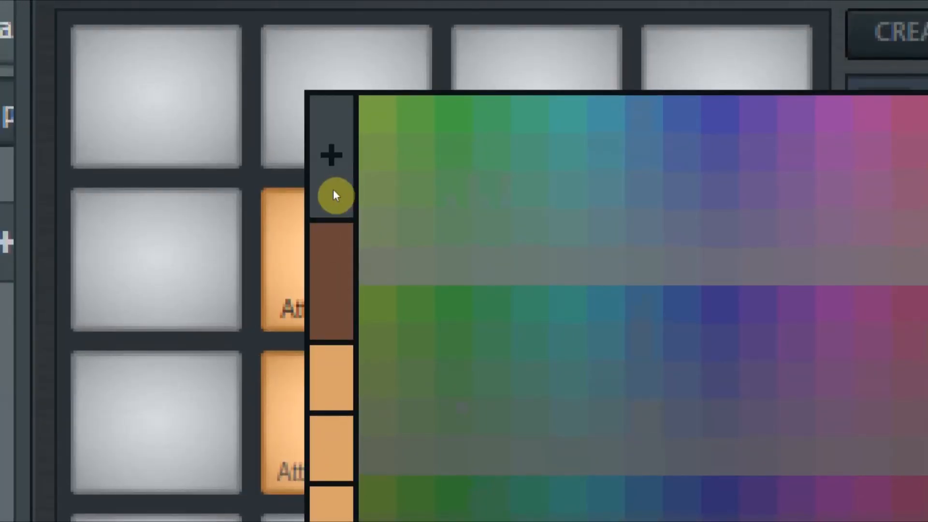
click(333, 191)
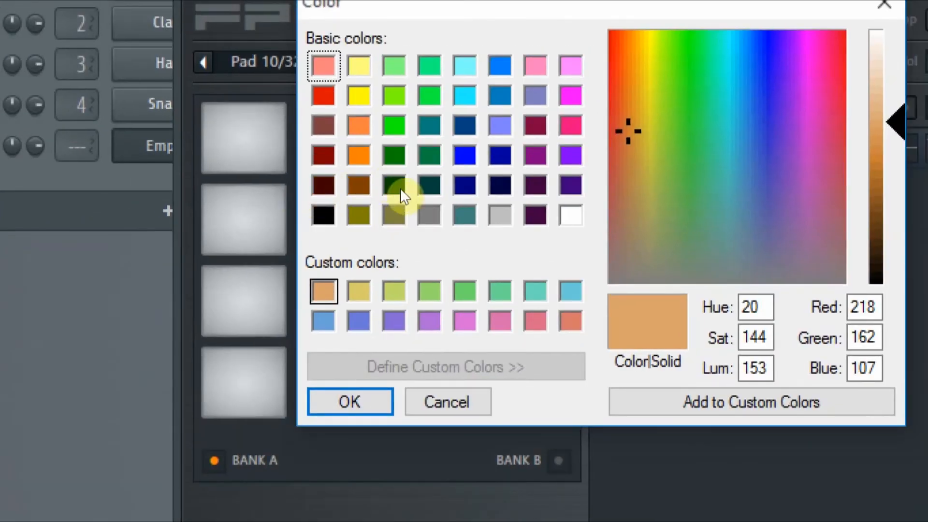
click(464, 156)
click(350, 401)
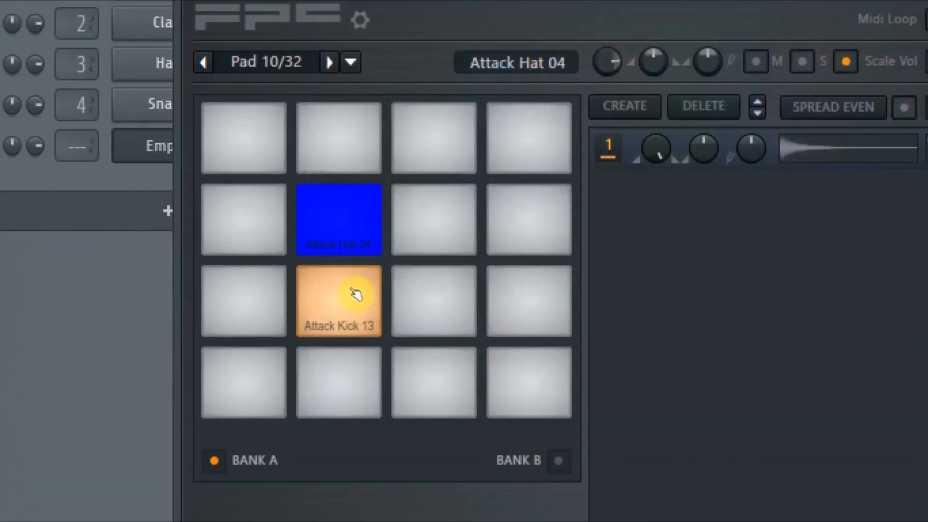
Give the blue Attack Hat 04 pad the icon of a snare drum with two sticks.
right_click(328, 137)
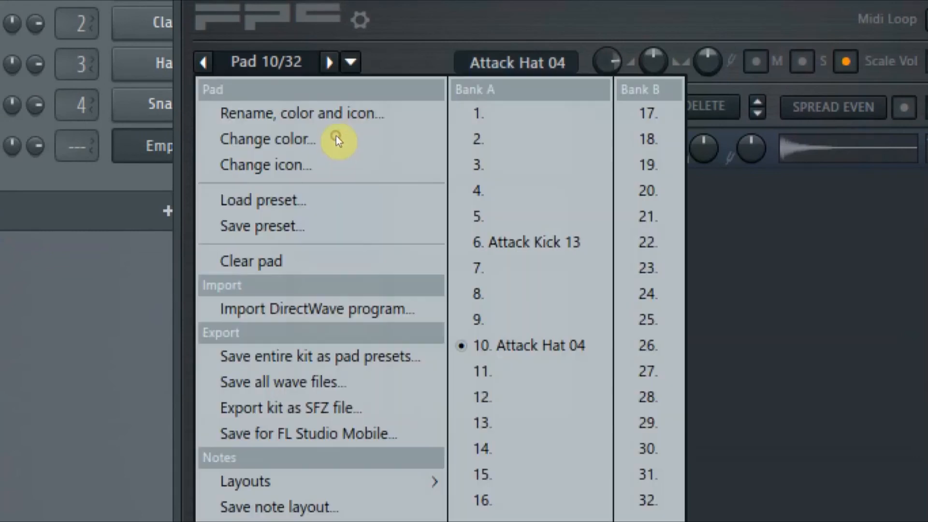
click(316, 164)
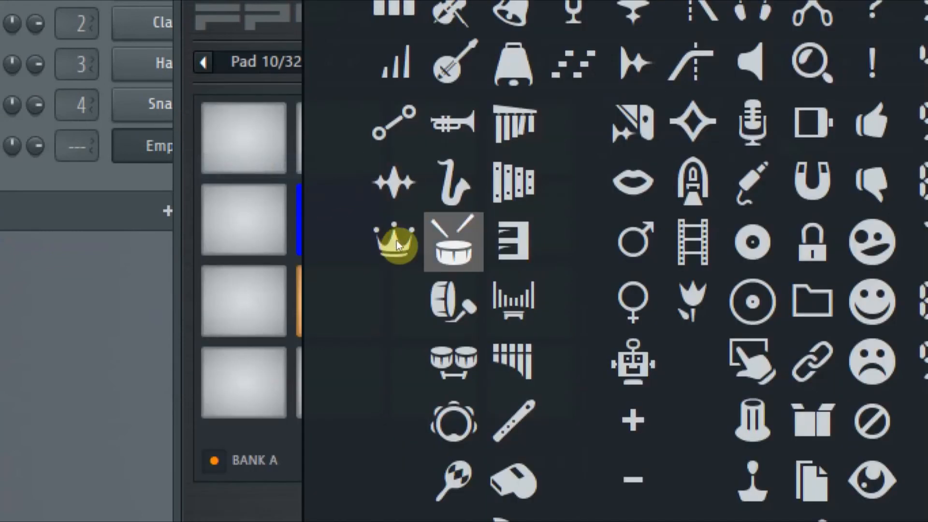
click(447, 240)
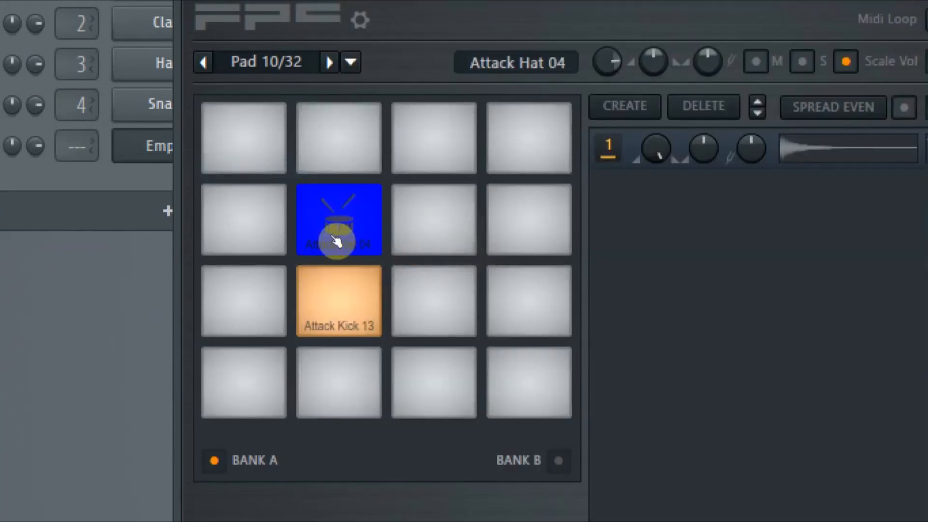